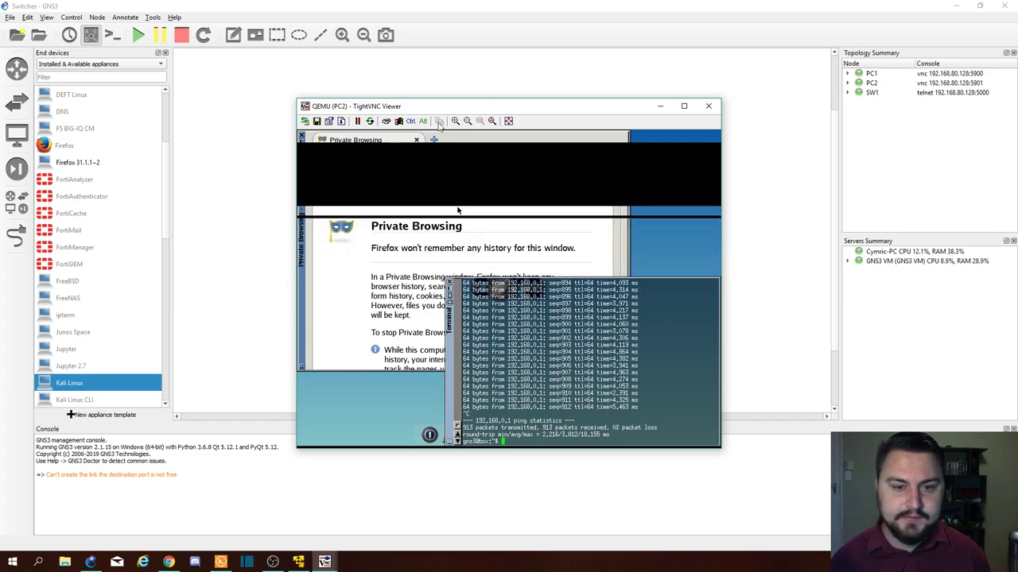
Step: Rerun the ping to 192.168.0.1 from PC2 and stop it to see the statistics
key(Return)
key(Return)
key(Return)
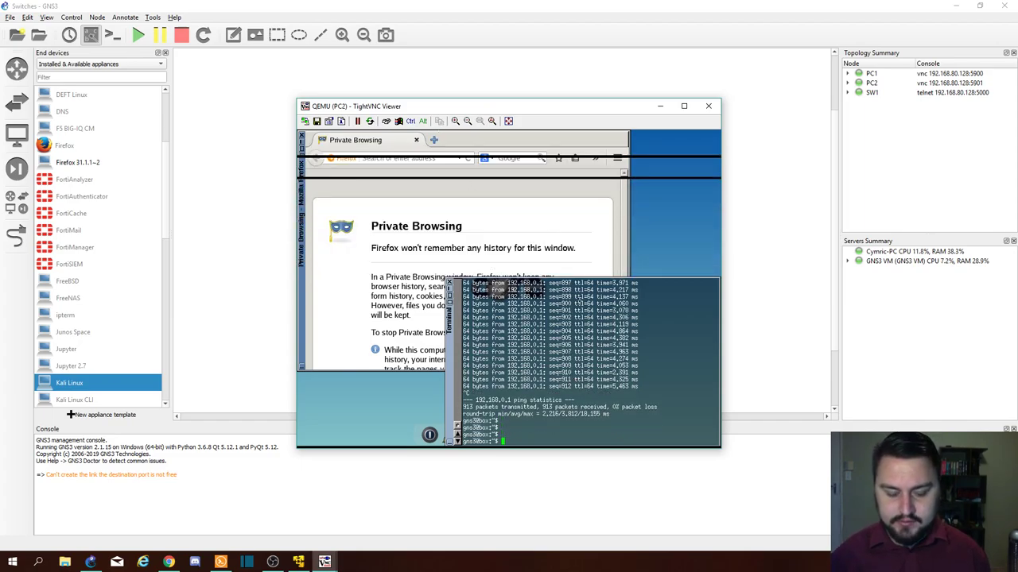
key(Up)
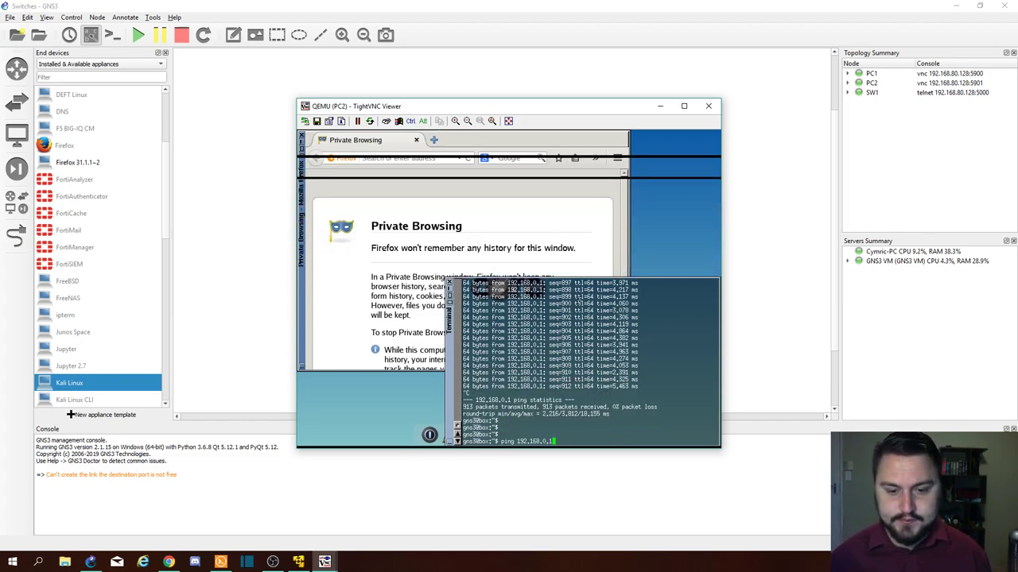
key(Return)
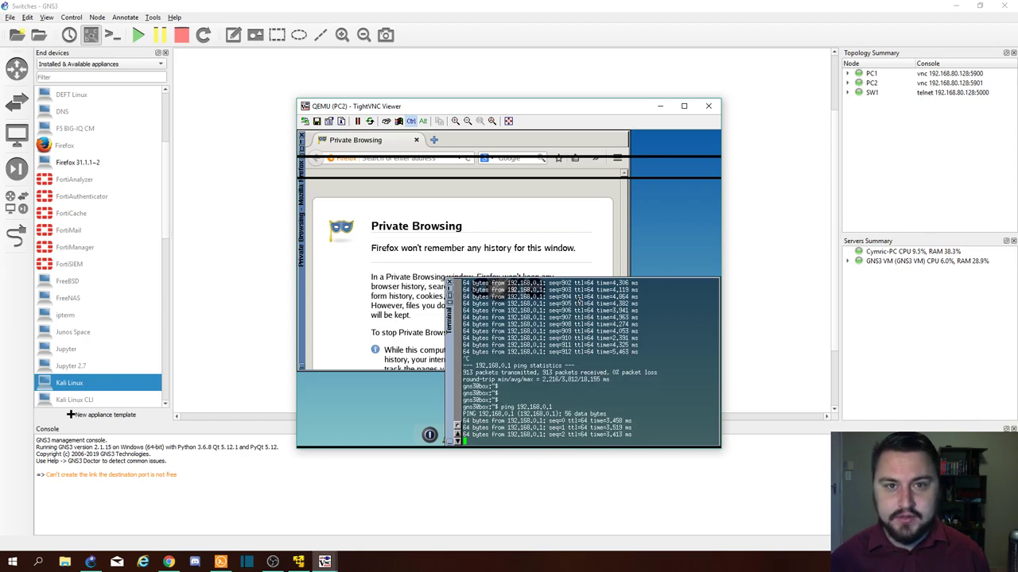
key(ctrl+c)
Step: List PC2's ARP table, showing 192.168.0.1 on eth0, then return to GNS3
text(arp)
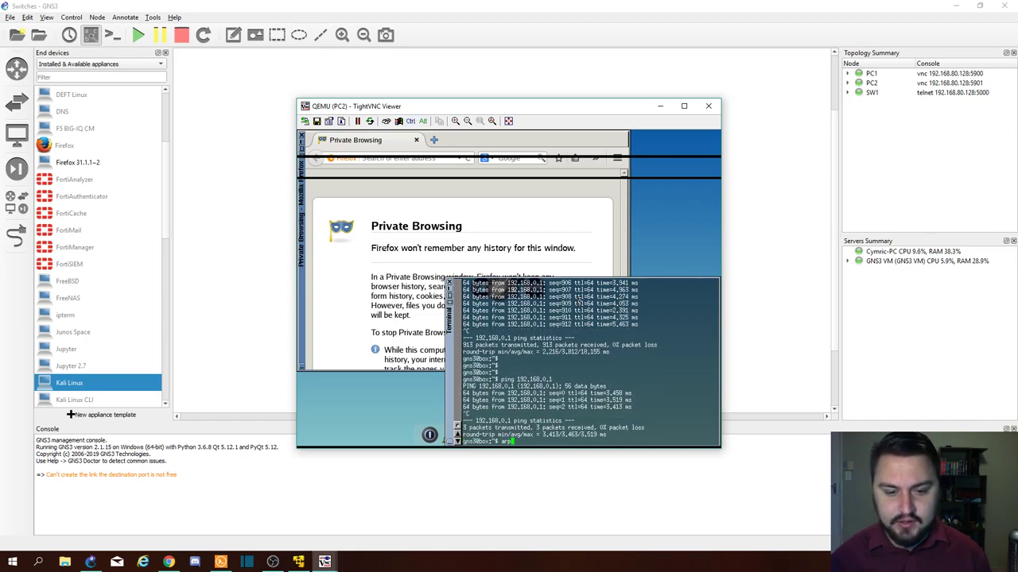
text( print)
key(Return)
text(arp)
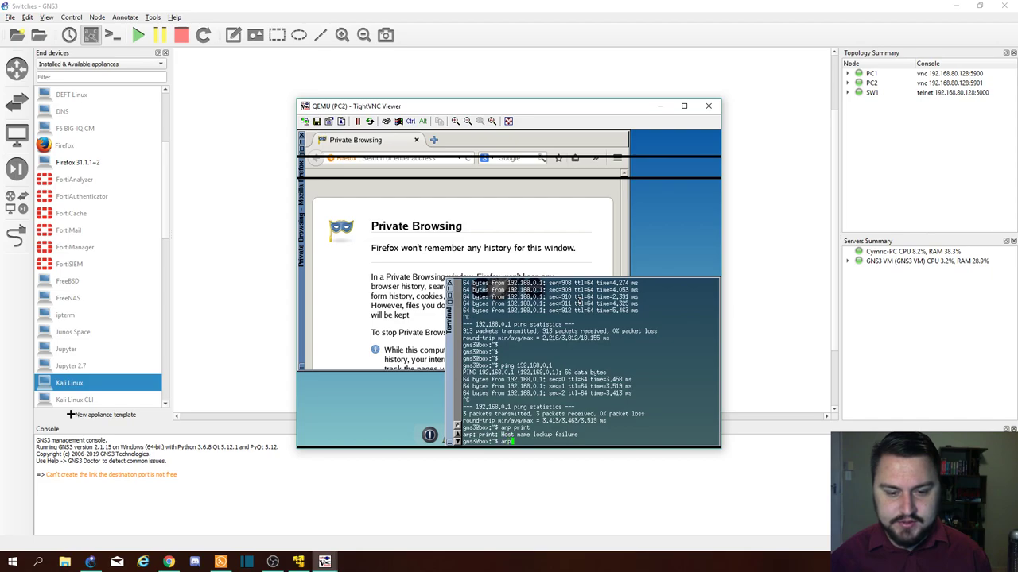
key(Return)
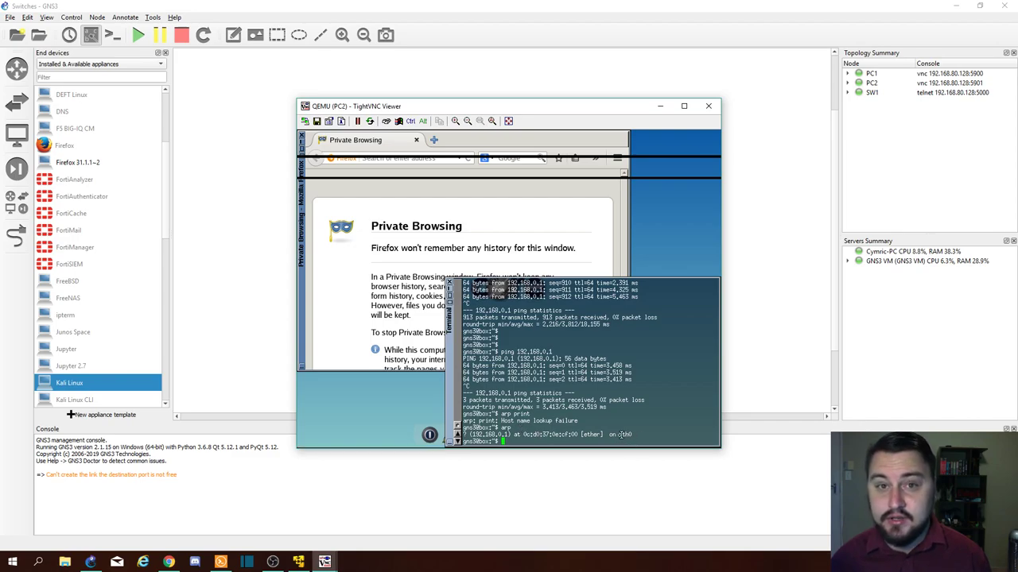
click(755, 357)
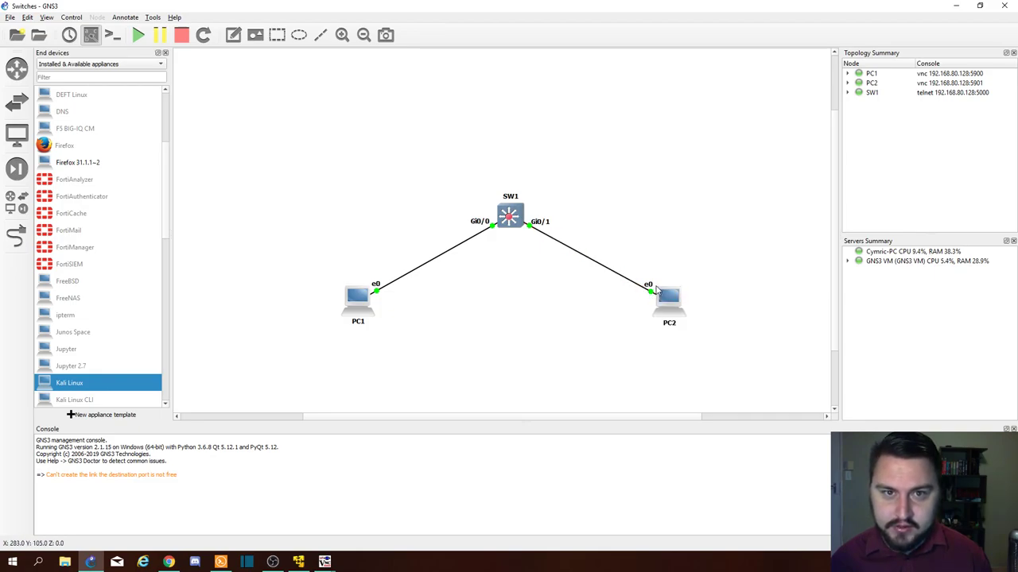
Step: Open SW1's console, enter privileged mode with en, and run show arp
double_click(502, 208)
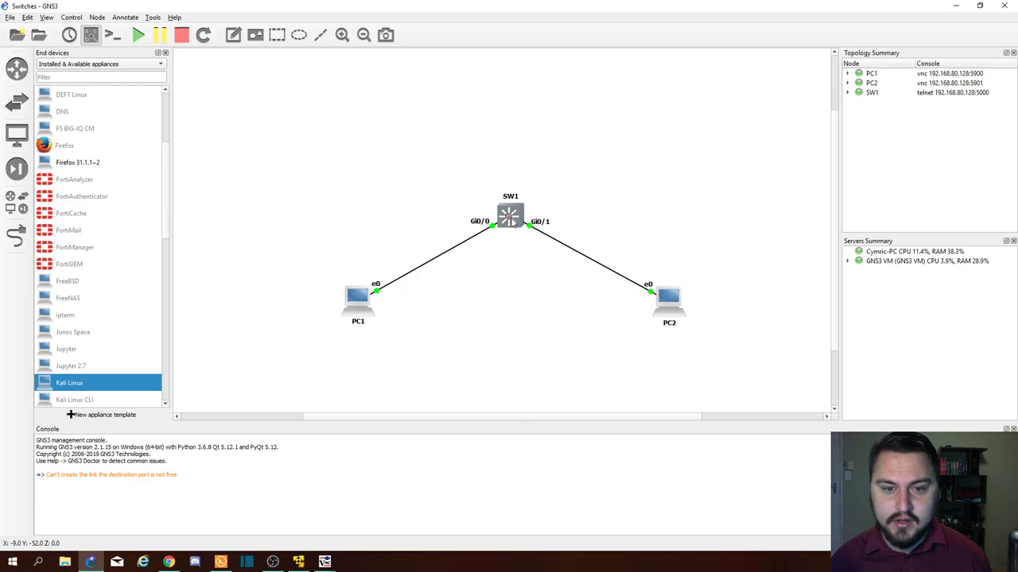
key(Return)
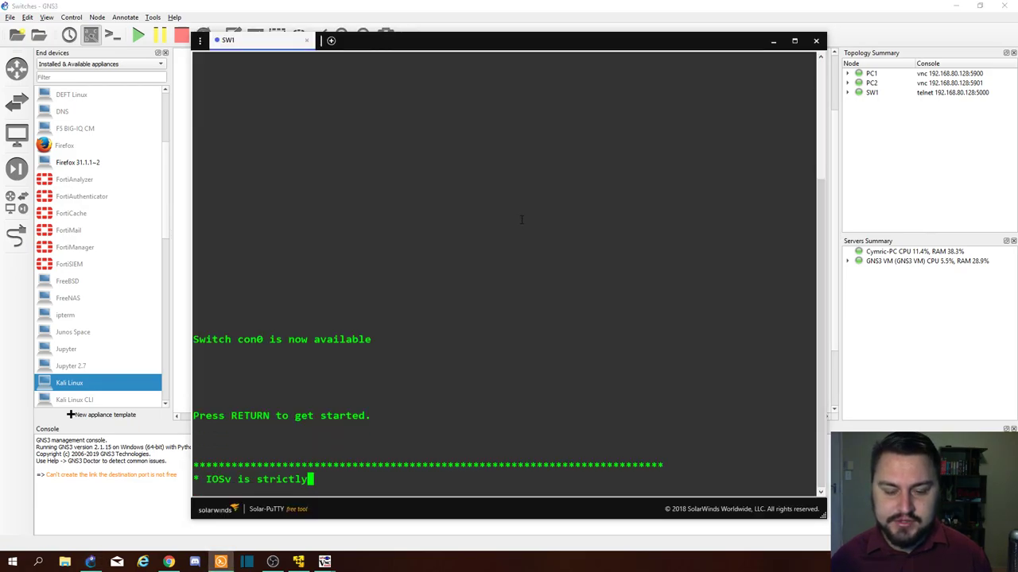
key(Return)
key(Return)
text(en)
key(Return)
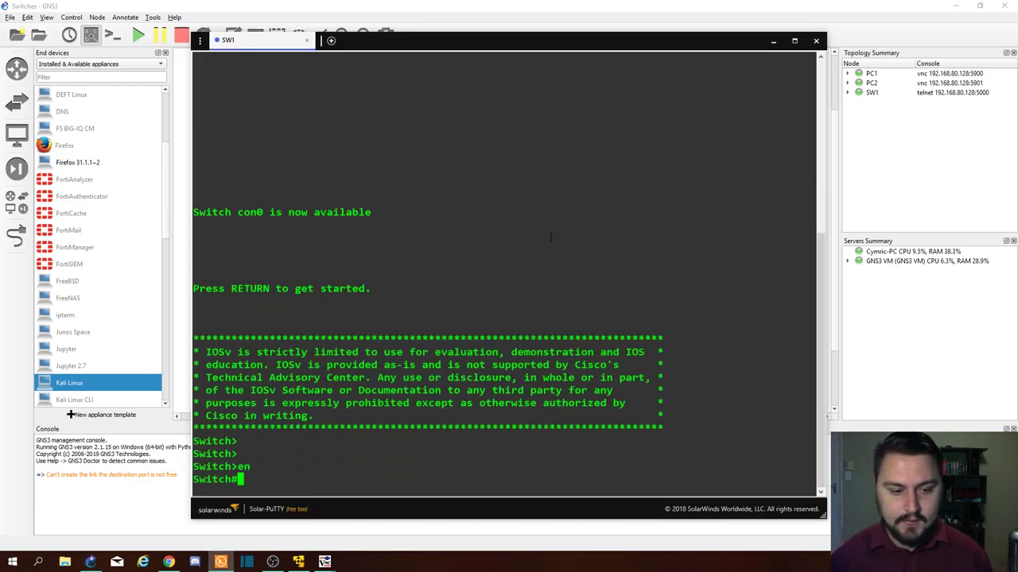
key(Return)
text(show arp)
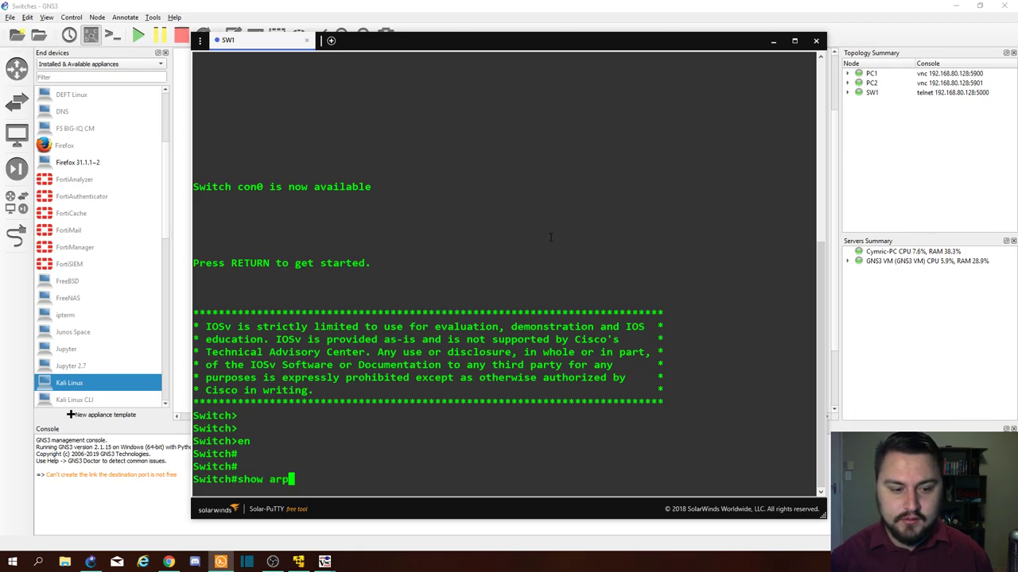
key(Return)
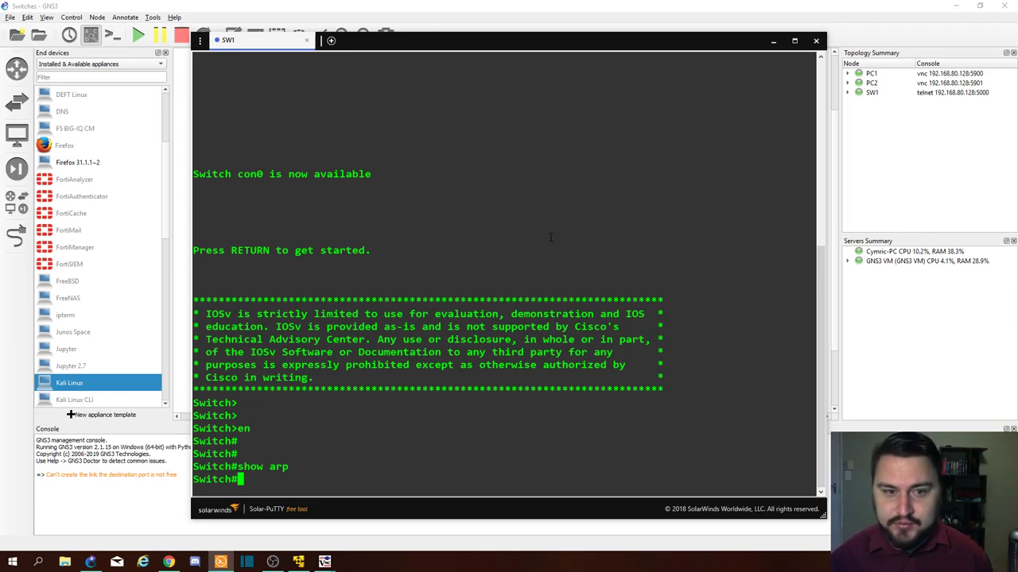
Step: Show SW1's MAC address table, listing dynamic entries on Gi0/0 and Gi0/1
text(show )
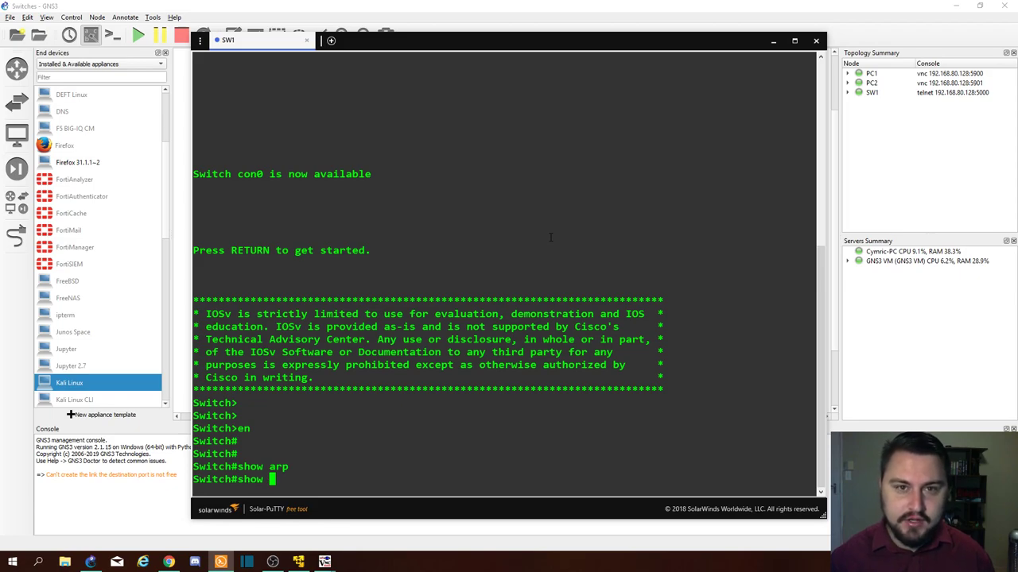
text(mac)
key(Tab)
text(-a)
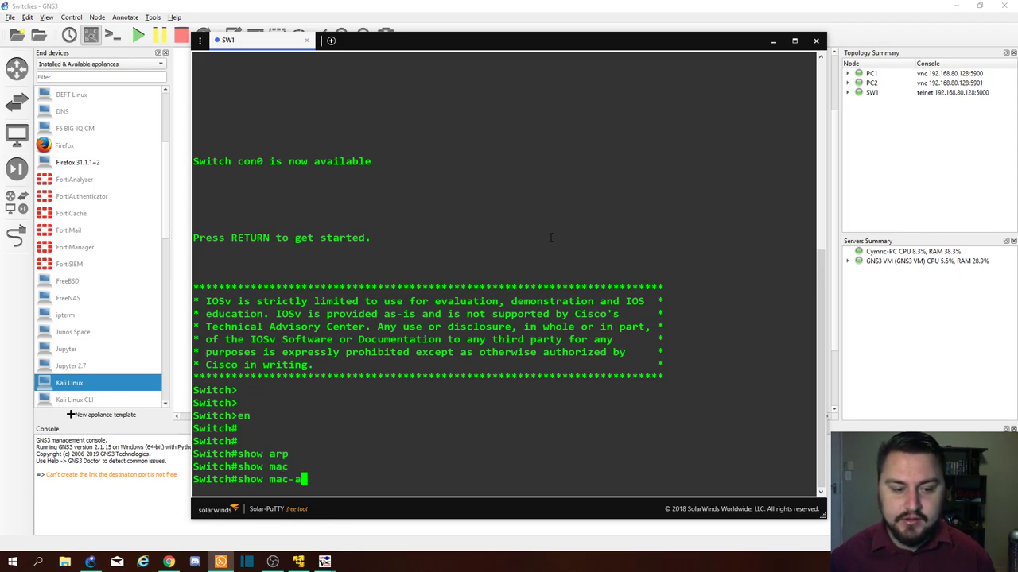
text(d)
key(Tab)
key(BackSpace)
key(BackSpace)
key(BackSpace)
text(add)
key(Tab)
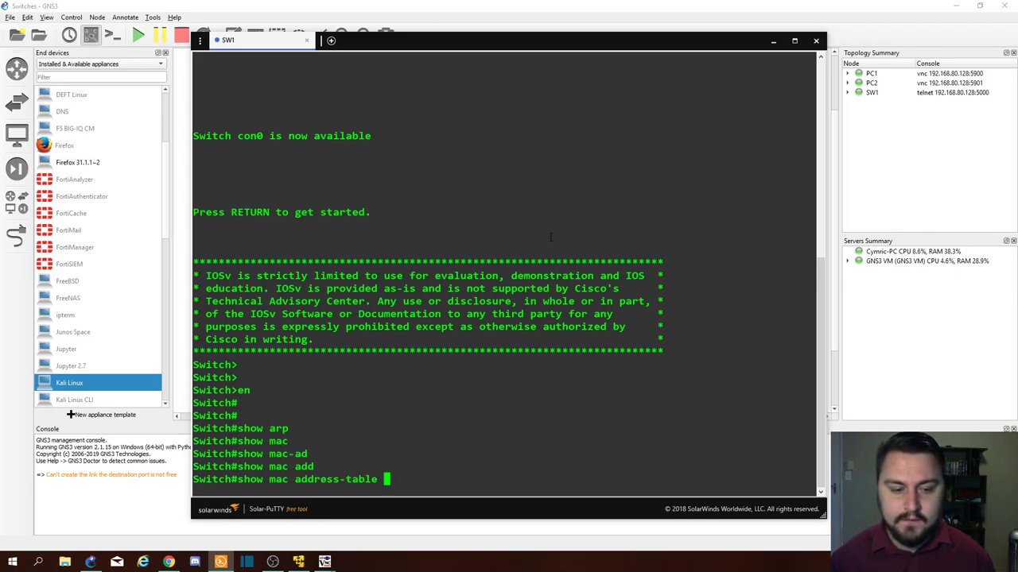
key(Return)
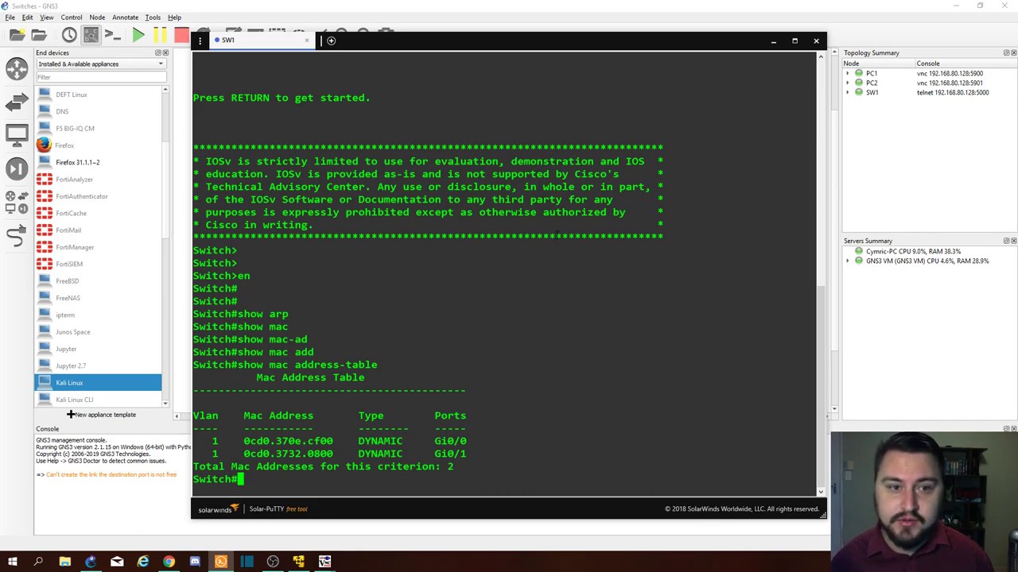
drag(471, 47, 267, 56)
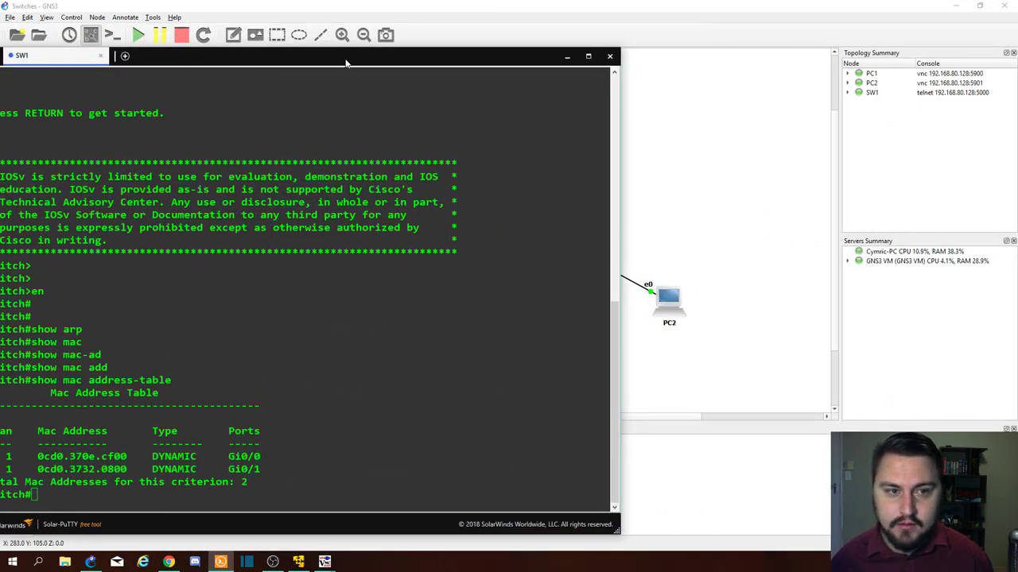
drag(345, 57, 580, 63)
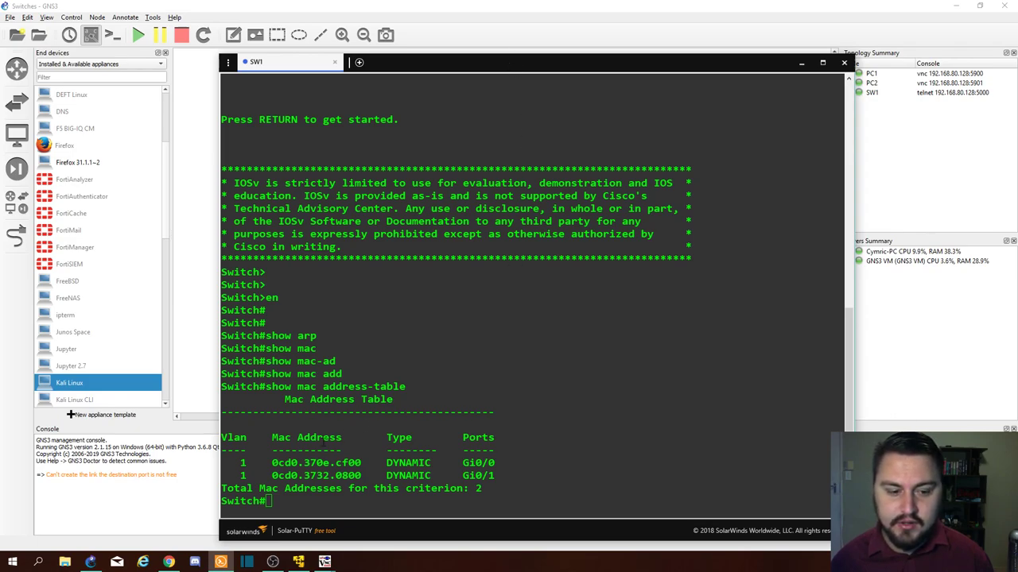
double_click(316, 475)
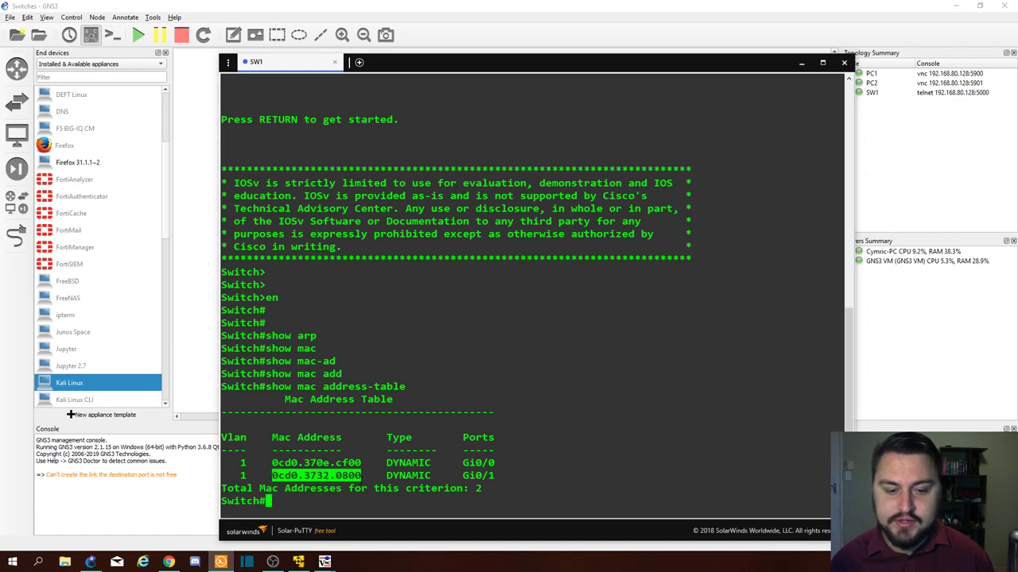
double_click(481, 475)
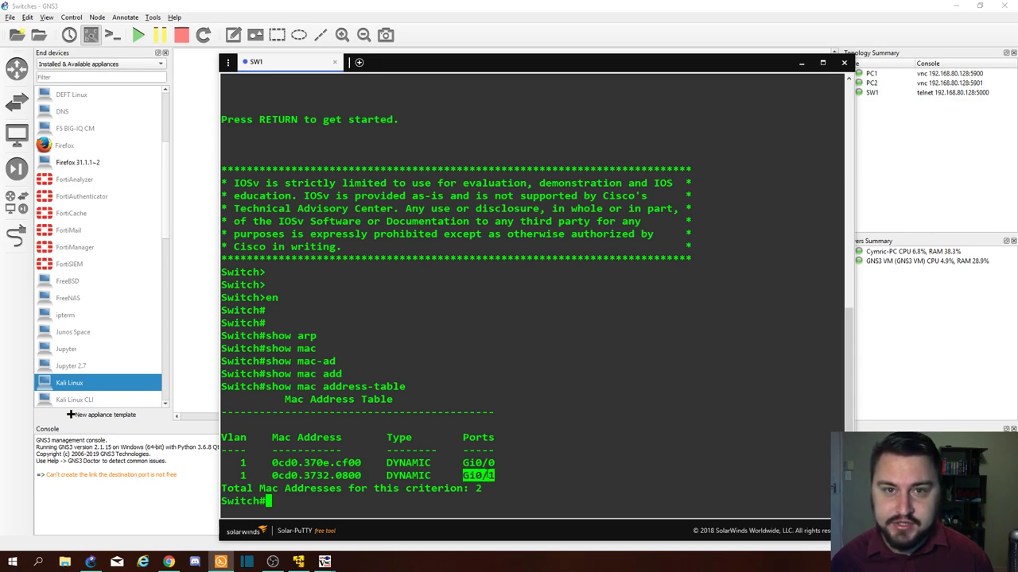
double_click(316, 476)
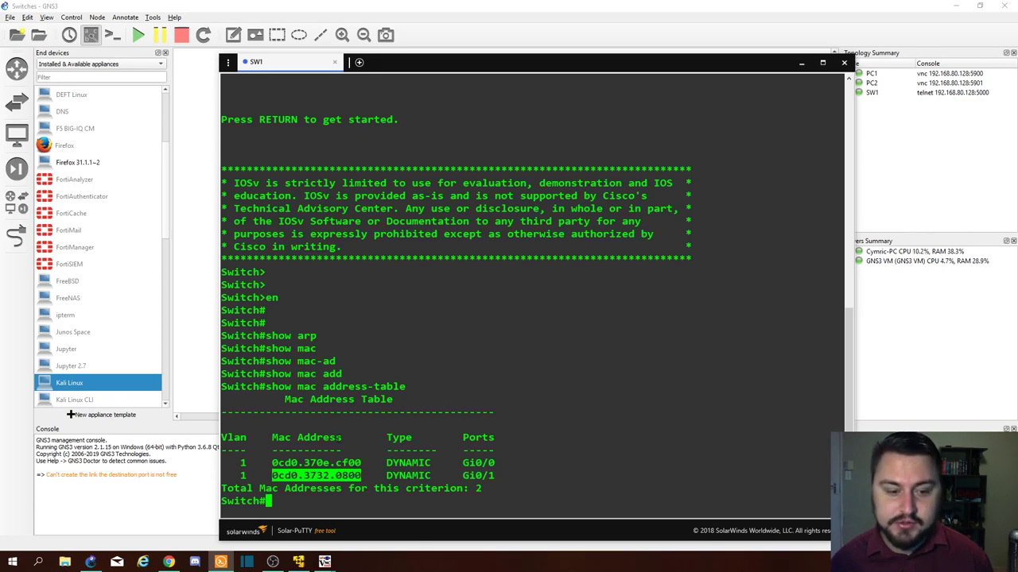
double_click(317, 463)
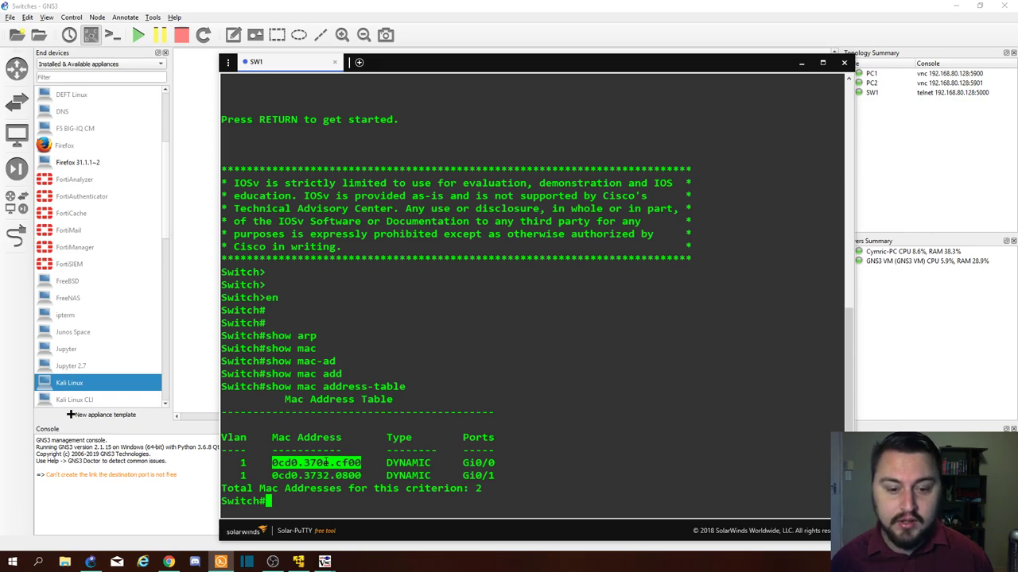
click(473, 463)
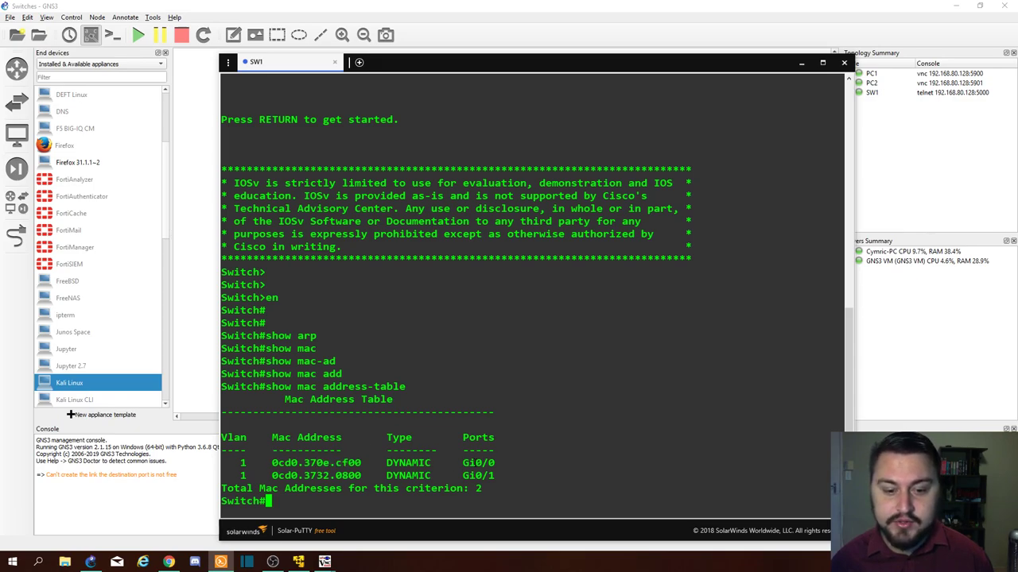
double_click(478, 462)
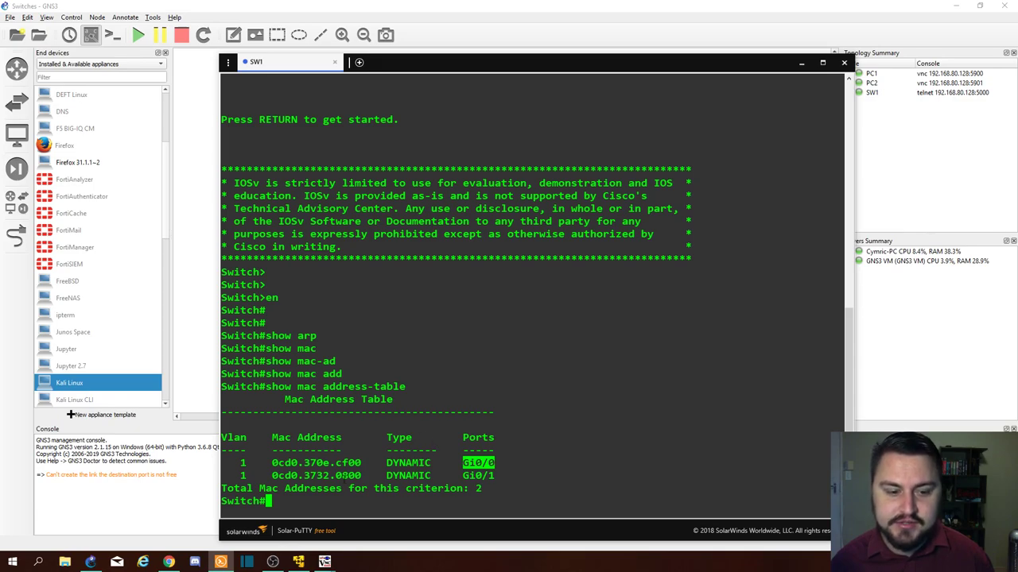
double_click(350, 475)
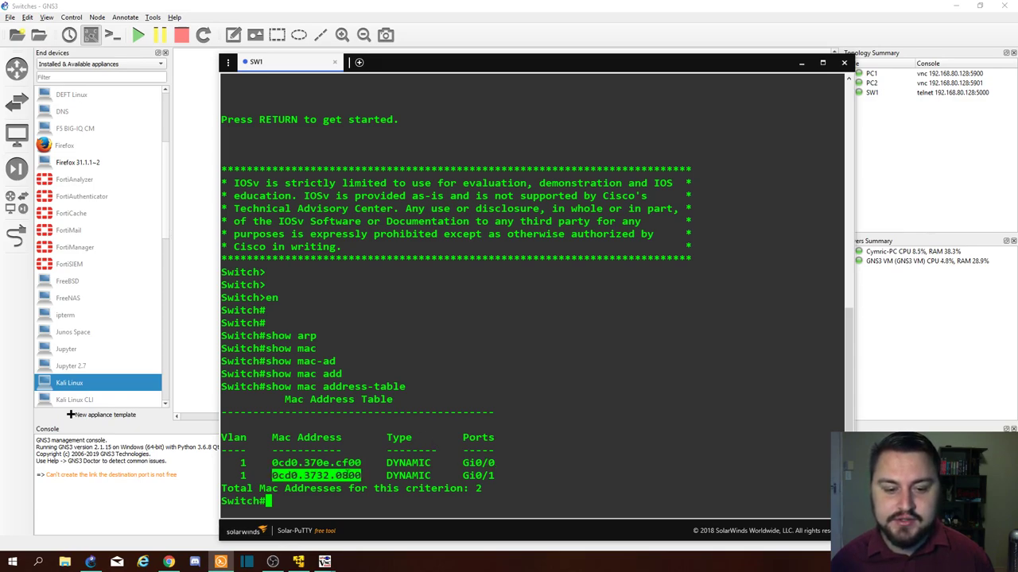
double_click(478, 476)
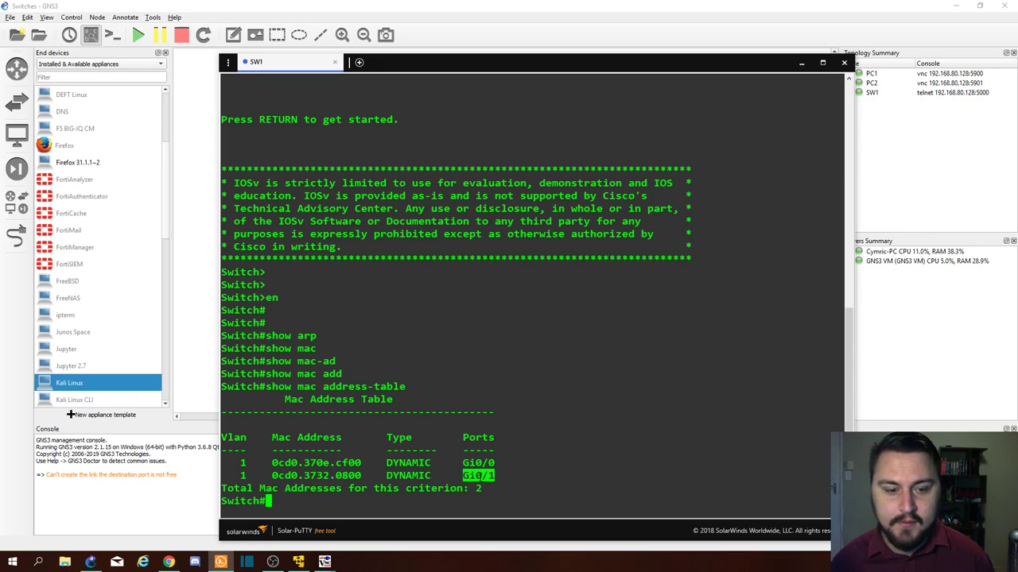
click(478, 476)
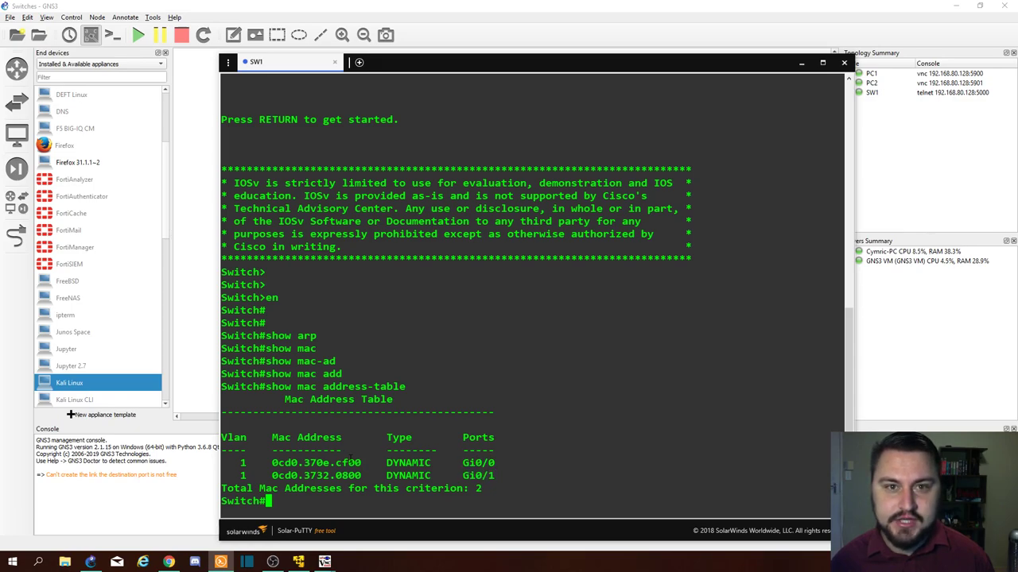
double_click(357, 462)
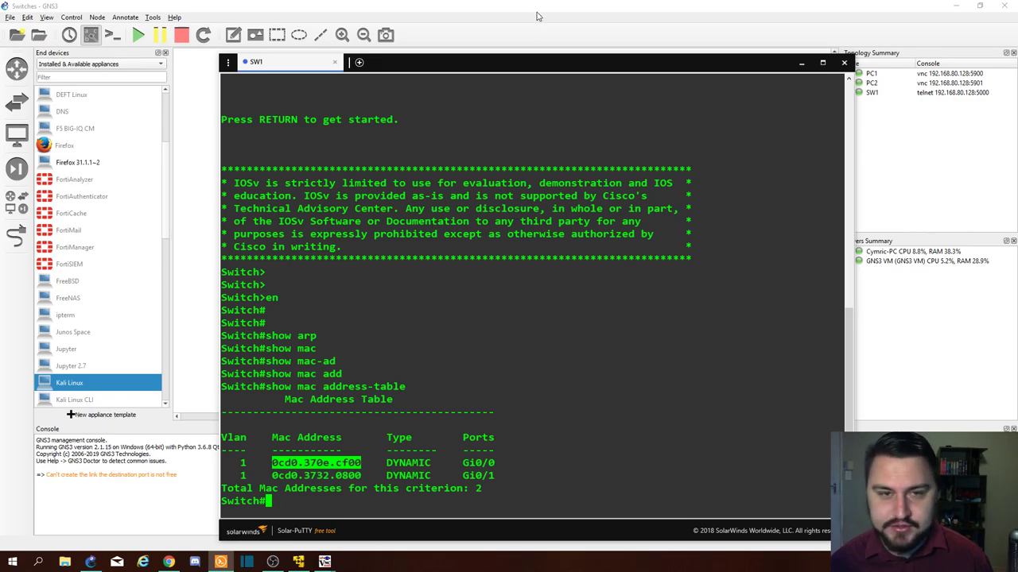
Step: Add two Firefox 31.1.1-2 nodes to the topology above PC1 and PC2
click(531, 42)
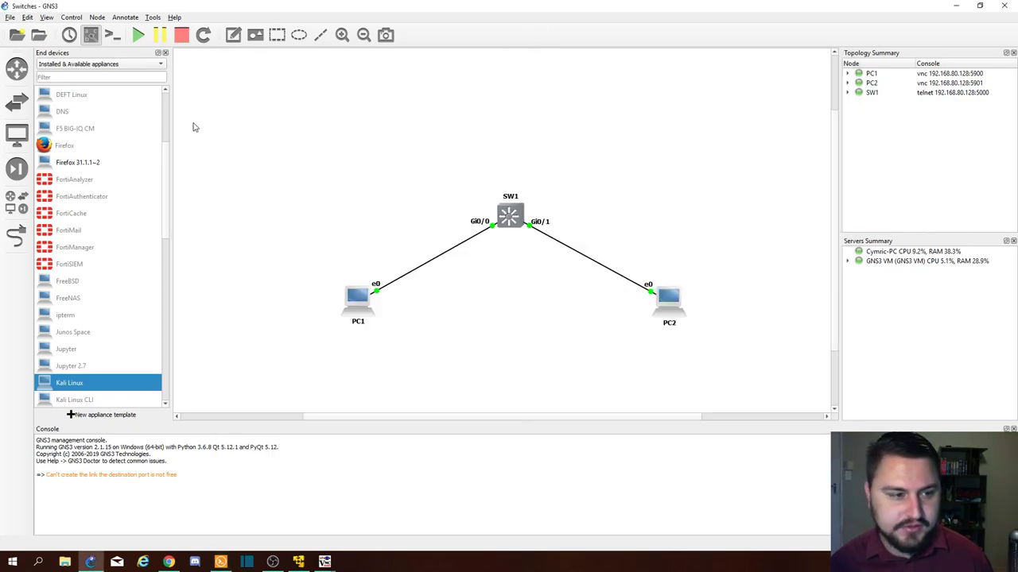
drag(97, 162, 297, 163)
drag(132, 158, 680, 161)
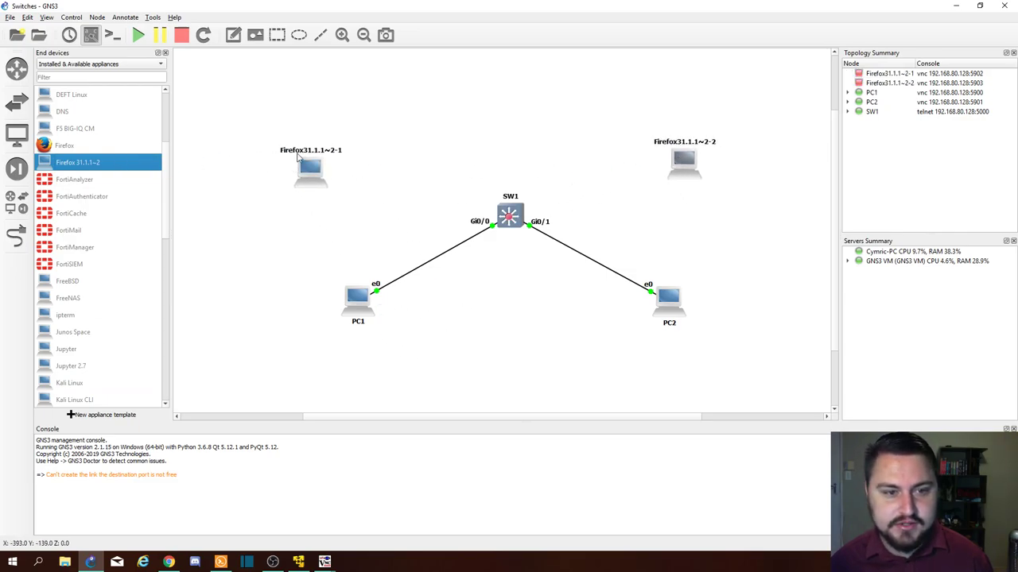
Step: Rename the Firefox nodes PC3 and PC4 and align them above PC1 and PC2
double_click(302, 152)
text(PC2)
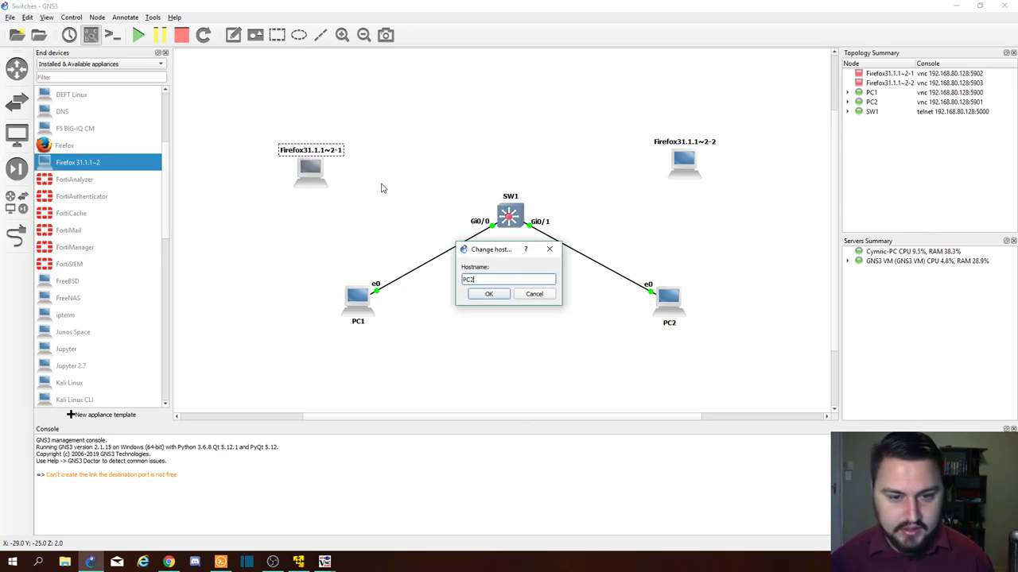
key(Return)
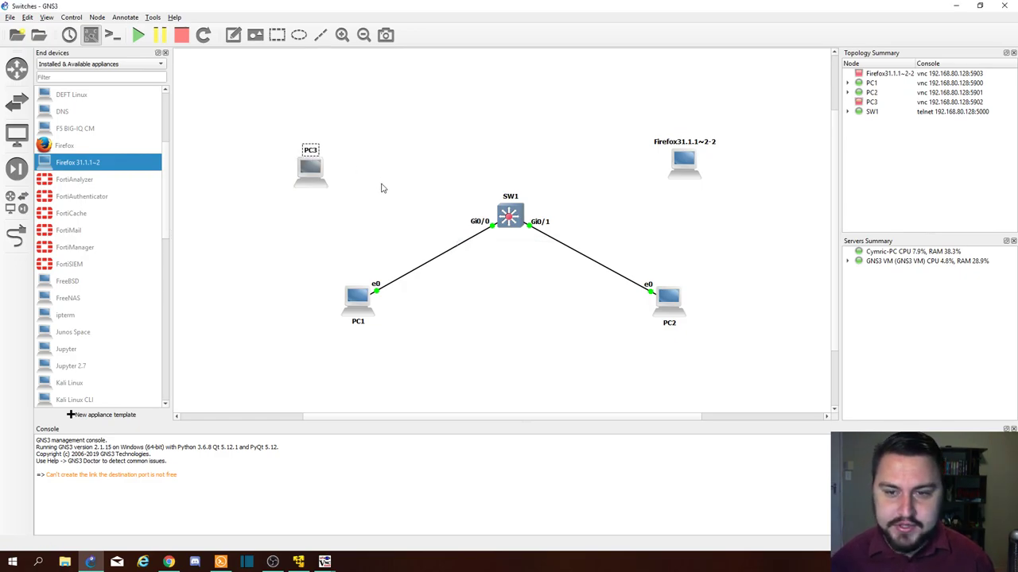
double_click(698, 143)
text(PC4)
key(Return)
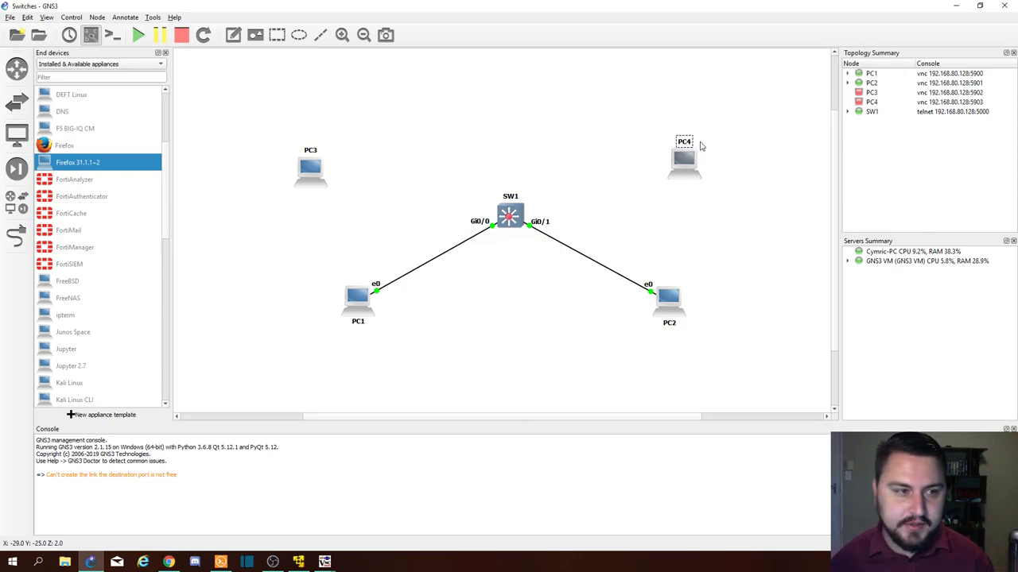
drag(682, 163, 673, 162)
drag(318, 178, 349, 165)
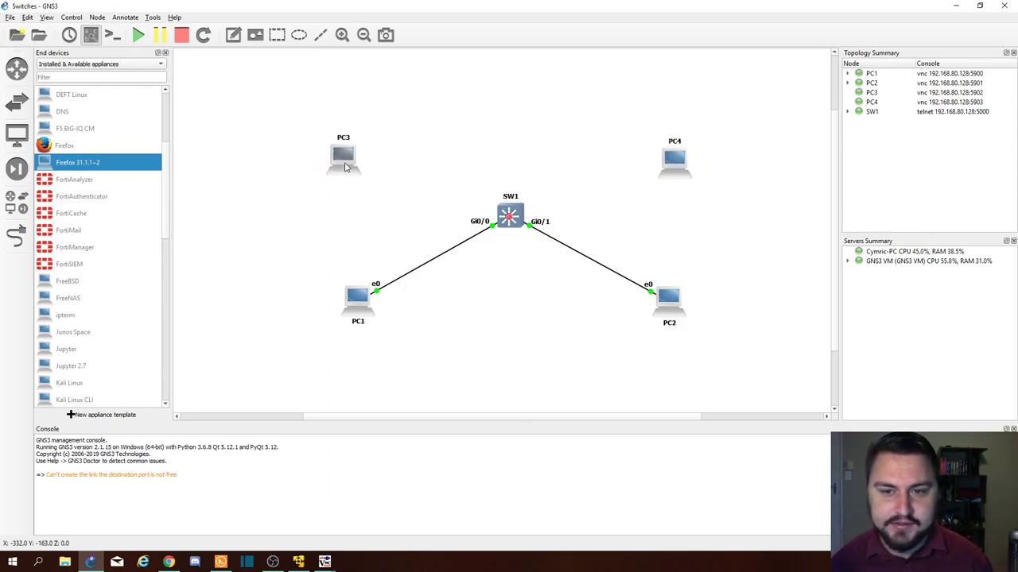
Step: Link PC3 e0 to SW1 Gi3/0 and PC4 e0 to SW1 Gi3/1
click(15, 236)
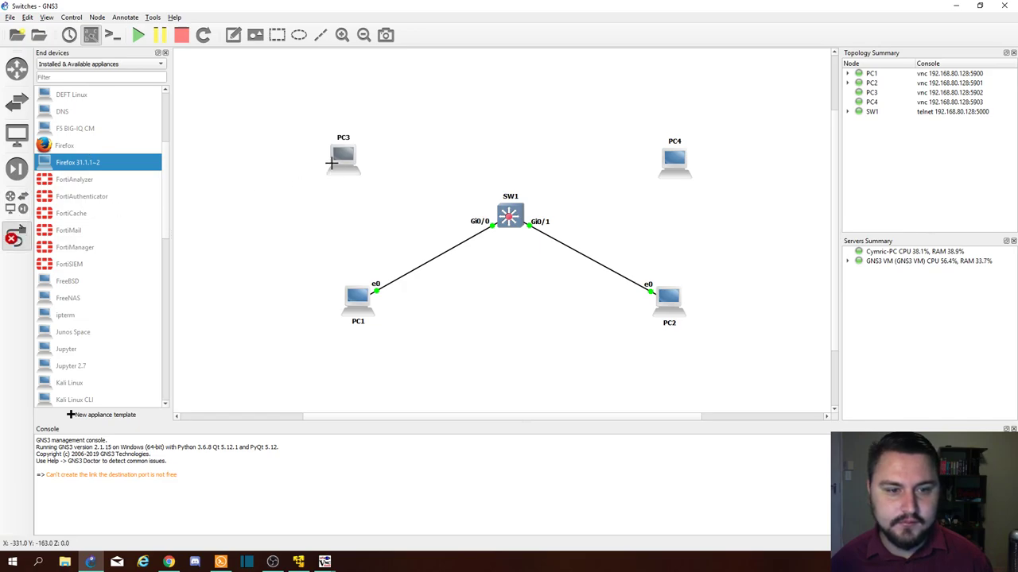
click(343, 159)
click(370, 169)
click(509, 210)
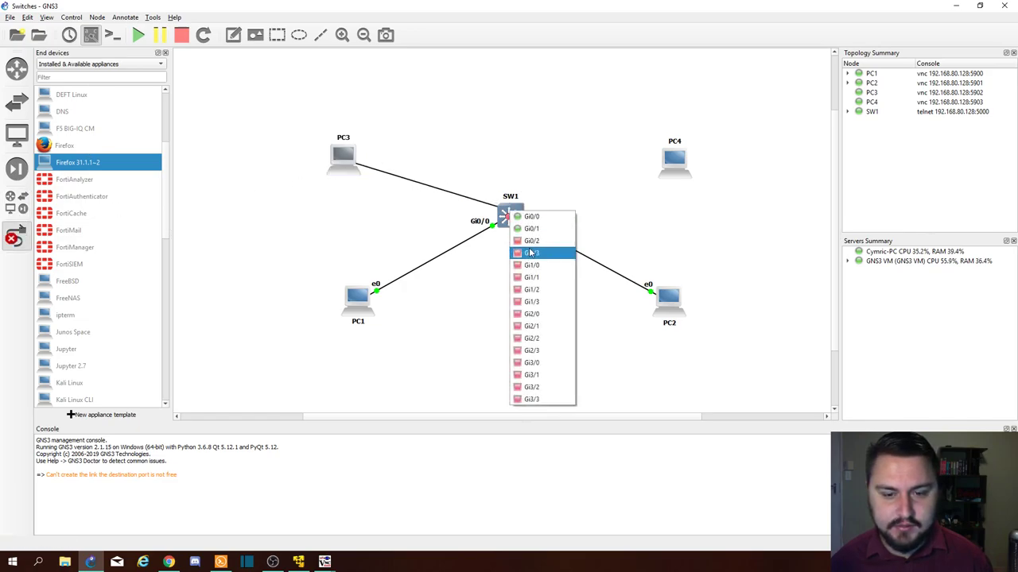
click(533, 363)
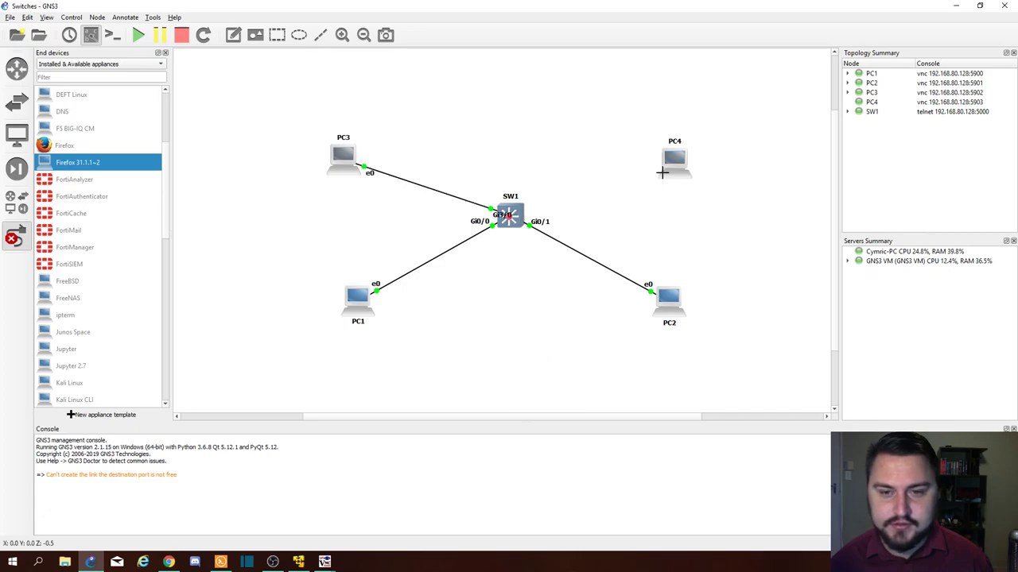
click(676, 159)
click(700, 157)
click(519, 211)
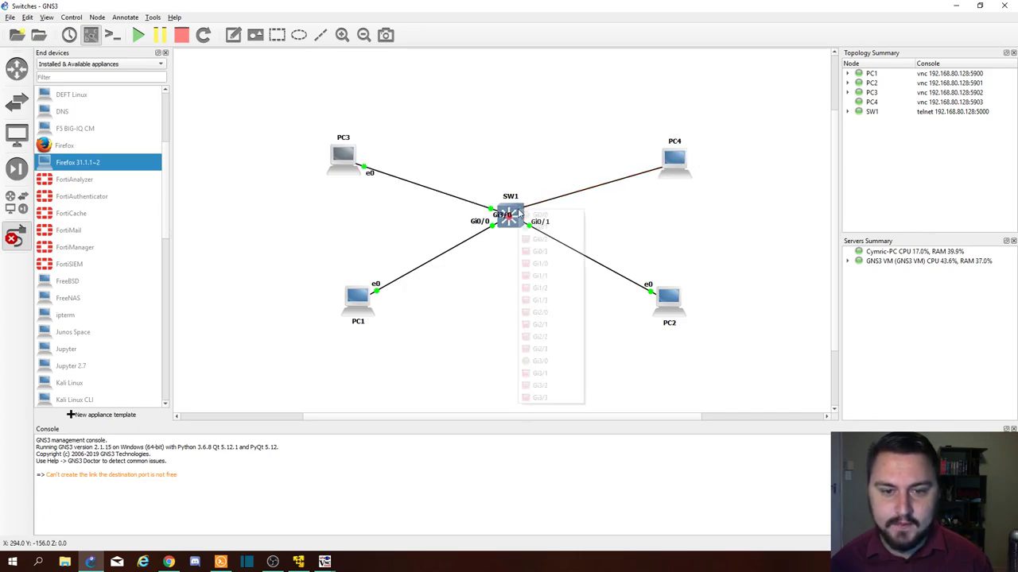
click(554, 374)
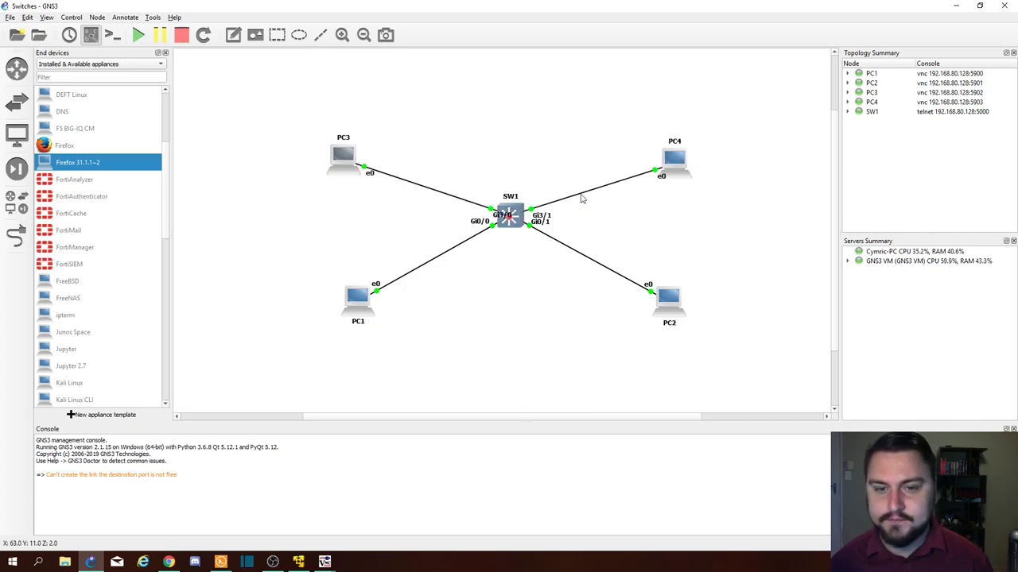
Step: Tidy the Gi3/0, Gi3/1 and e0 port labels, then open PC3's console
drag(541, 219, 487, 200)
mouse_move(661, 176)
mouse_down()
mouse_move(633, 159)
mouse_move(647, 163)
mouse_up()
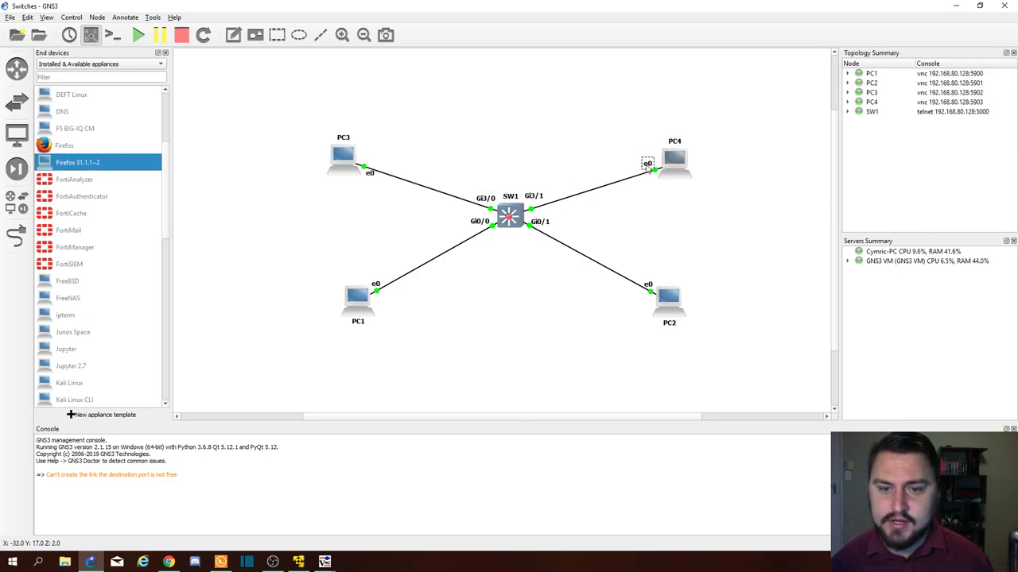
click(486, 199)
drag(535, 193, 537, 198)
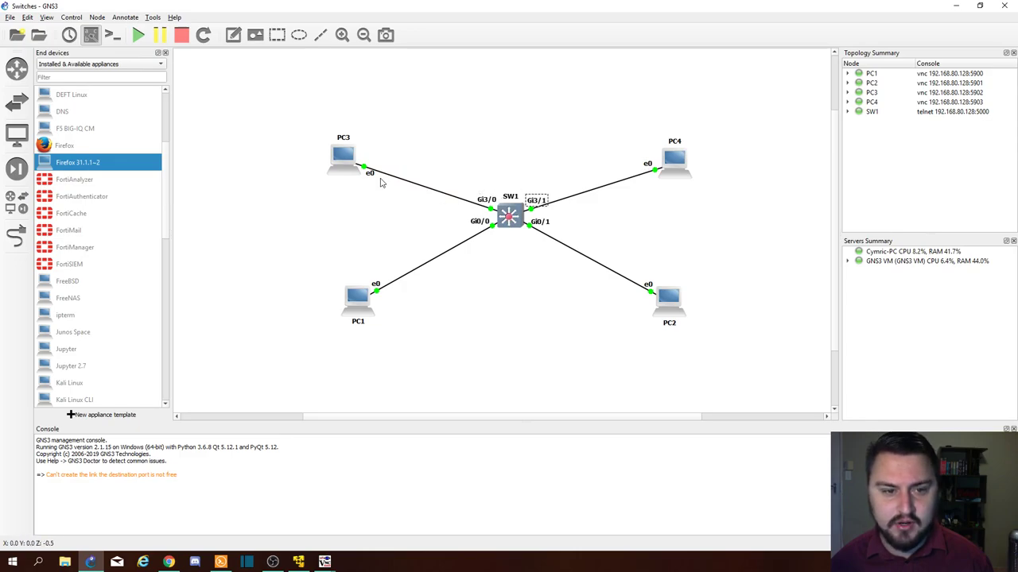
drag(370, 173, 380, 164)
click(557, 155)
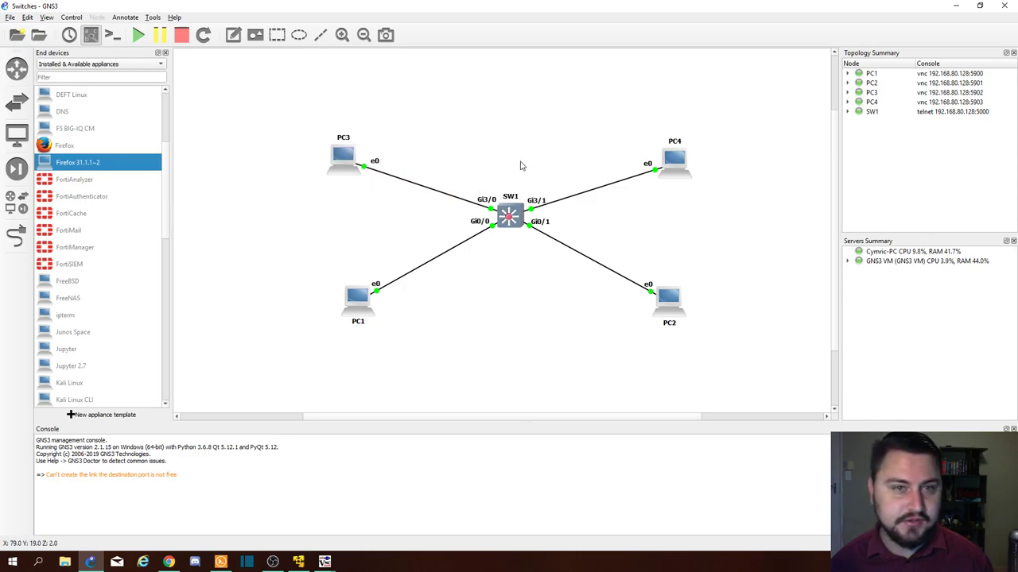
click(348, 167)
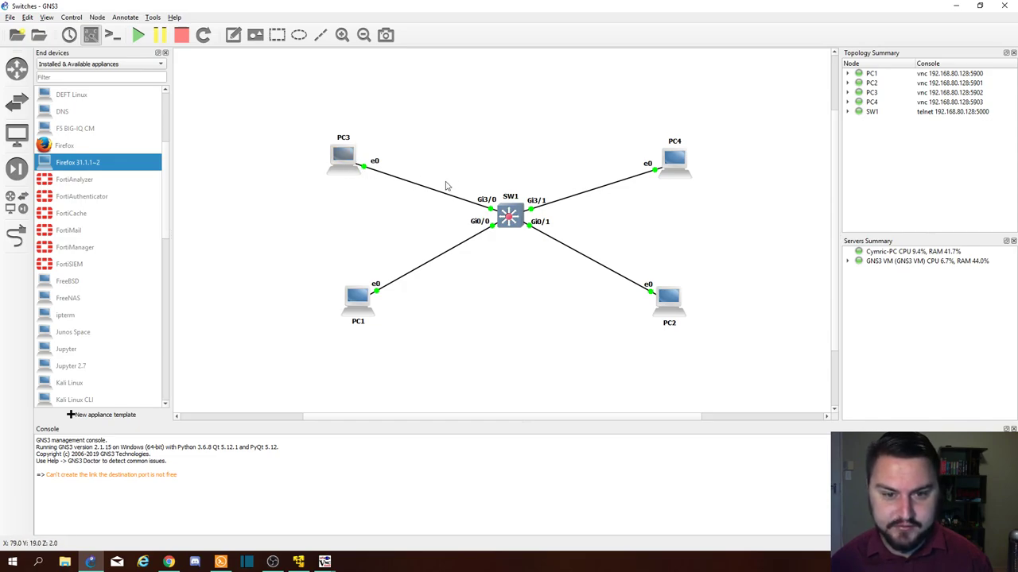
double_click(343, 155)
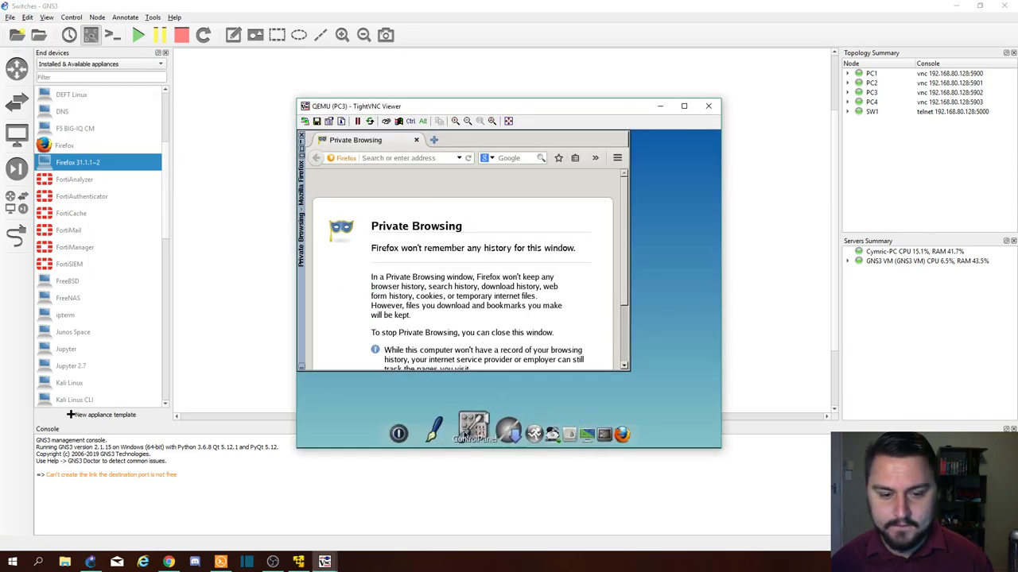
Step: Set PC3's IP address to 172.16.0.1 in the Tiny Core network settings
click(436, 434)
click(526, 409)
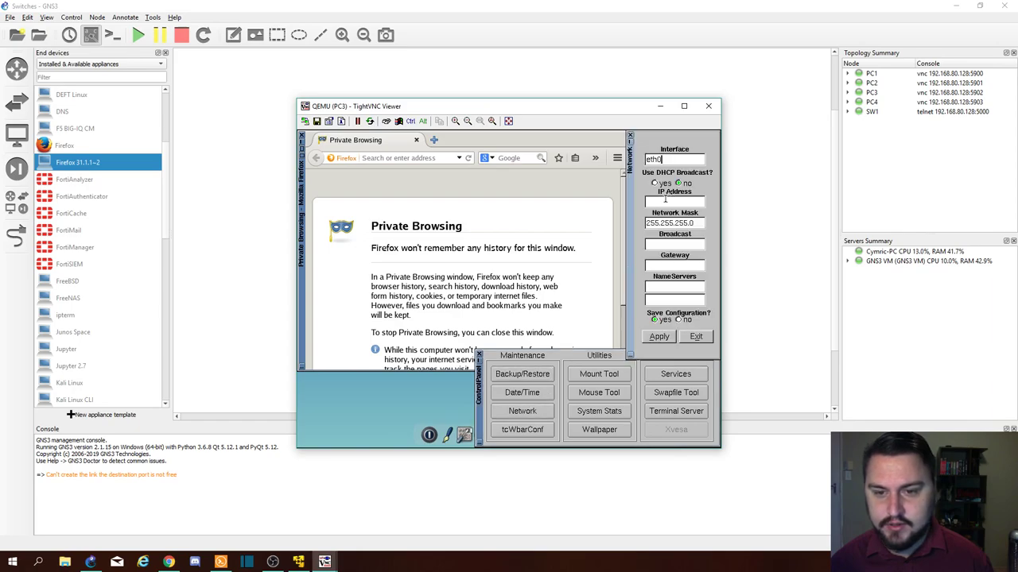
text(172)
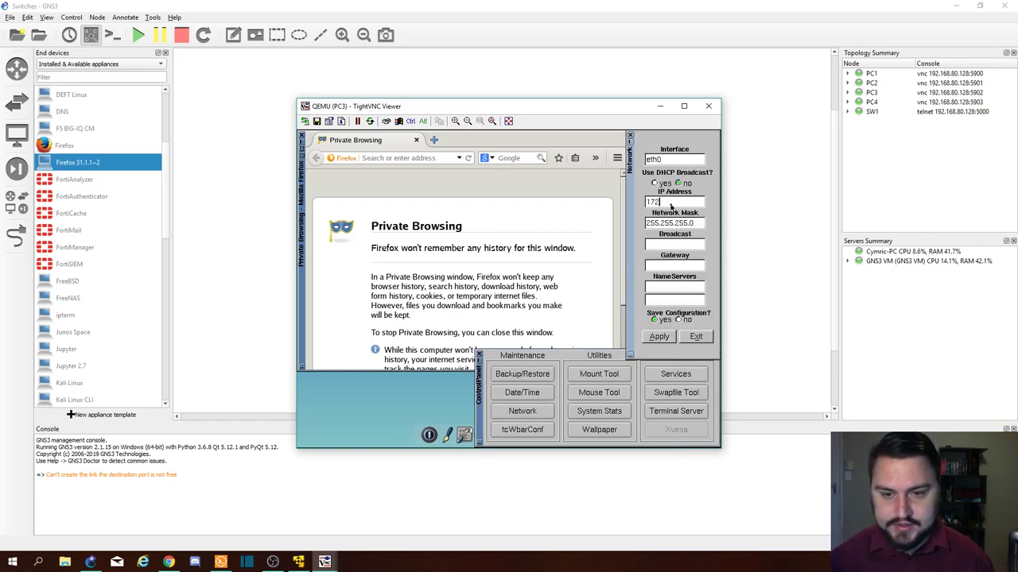
text(.16.0.1)
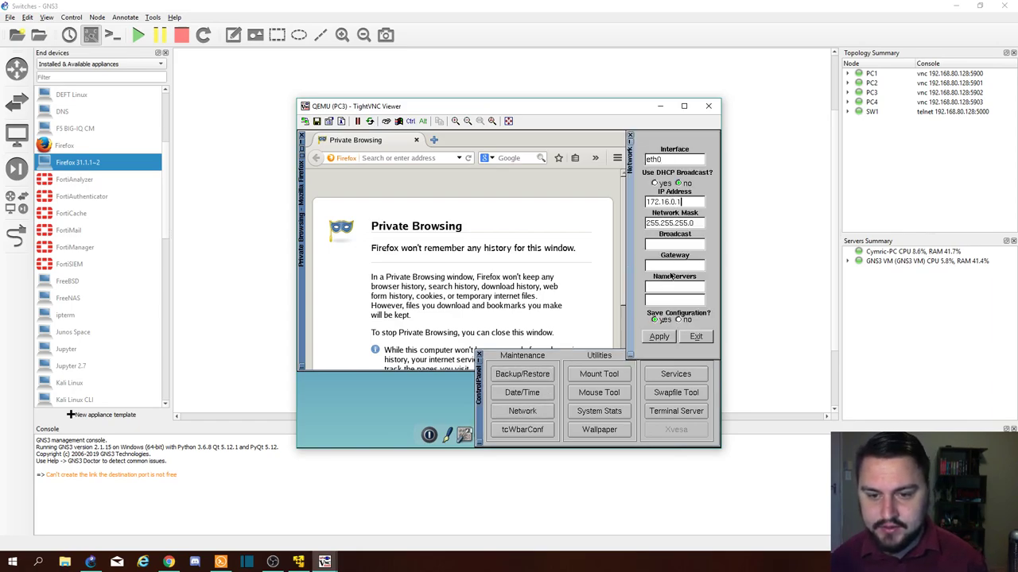
click(660, 336)
click(690, 337)
click(760, 248)
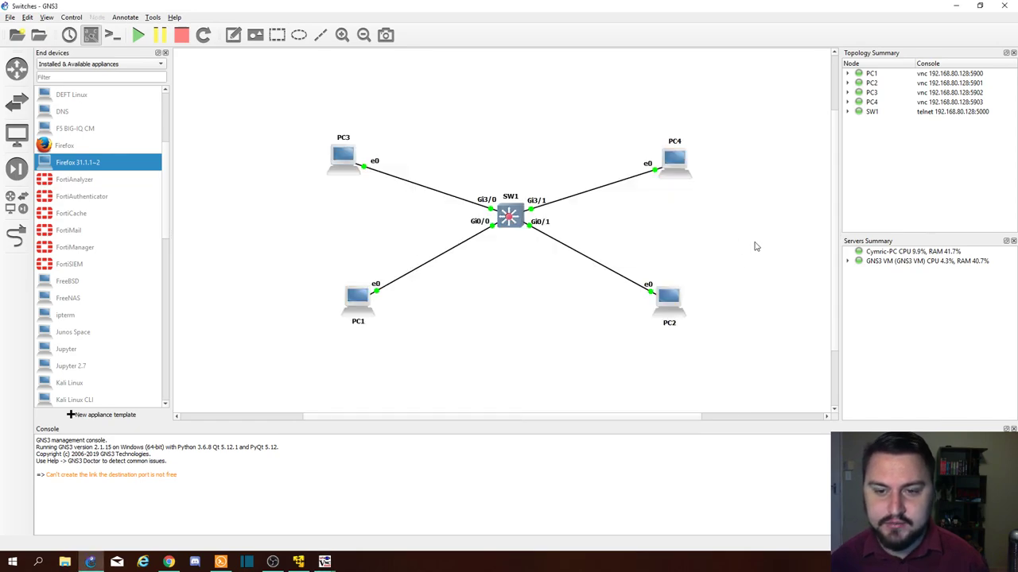
Step: Set PC4's IP address to 172.16.0.2 and return to the GNS3 topology
double_click(683, 168)
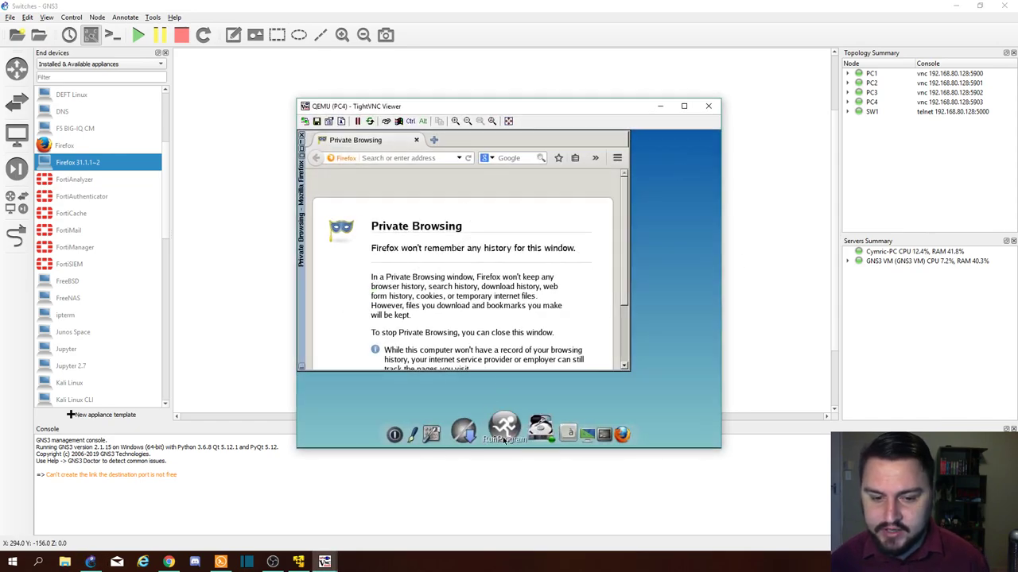
click(470, 429)
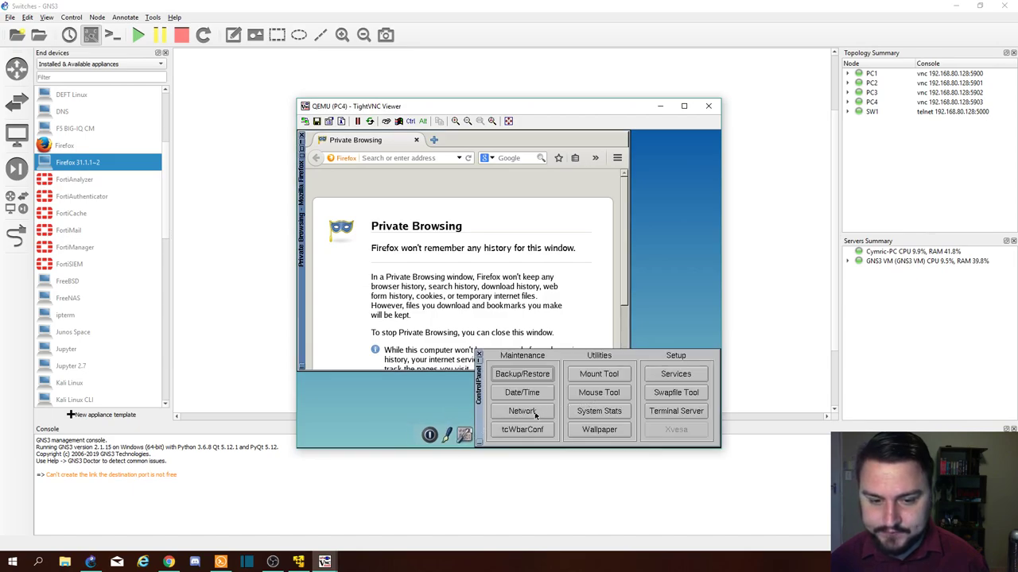
click(522, 411)
click(660, 201)
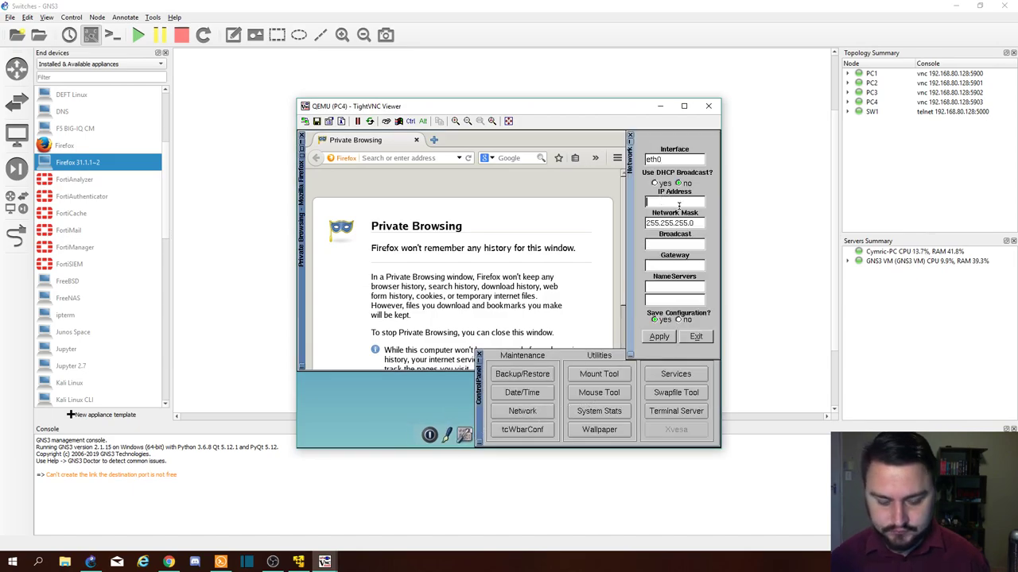
text(172.16.0.2)
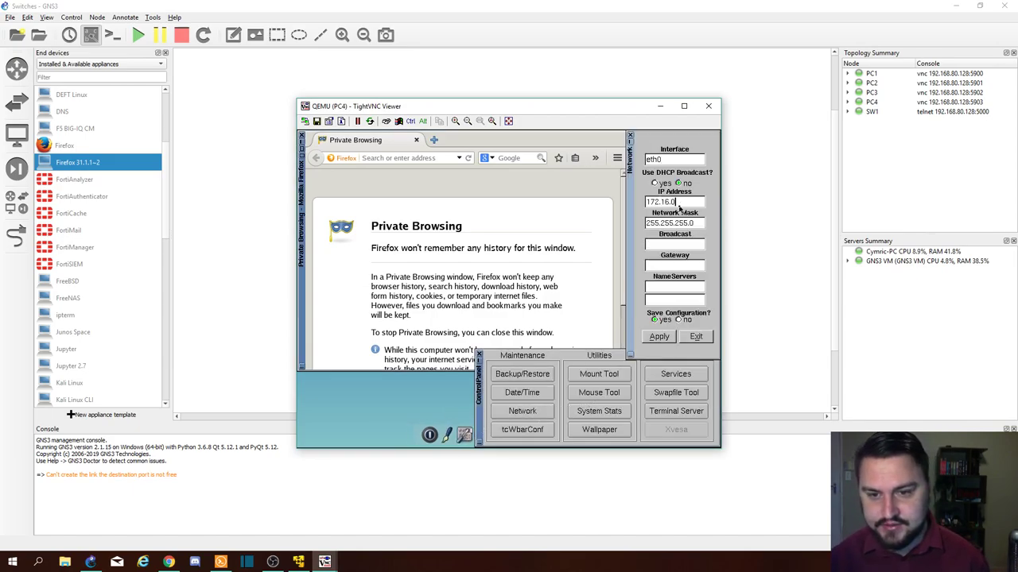
click(658, 336)
click(691, 337)
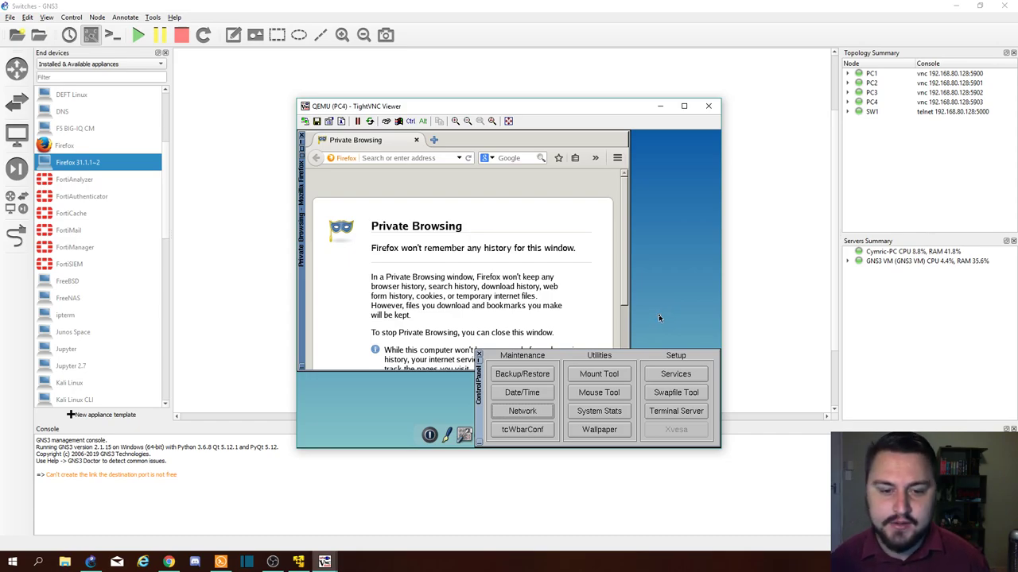
click(479, 354)
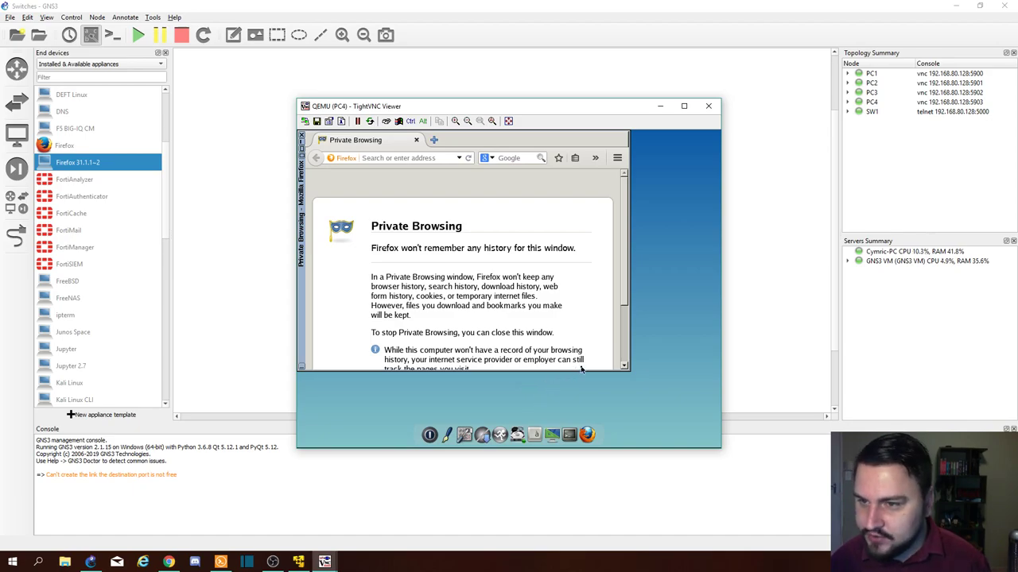
click(748, 338)
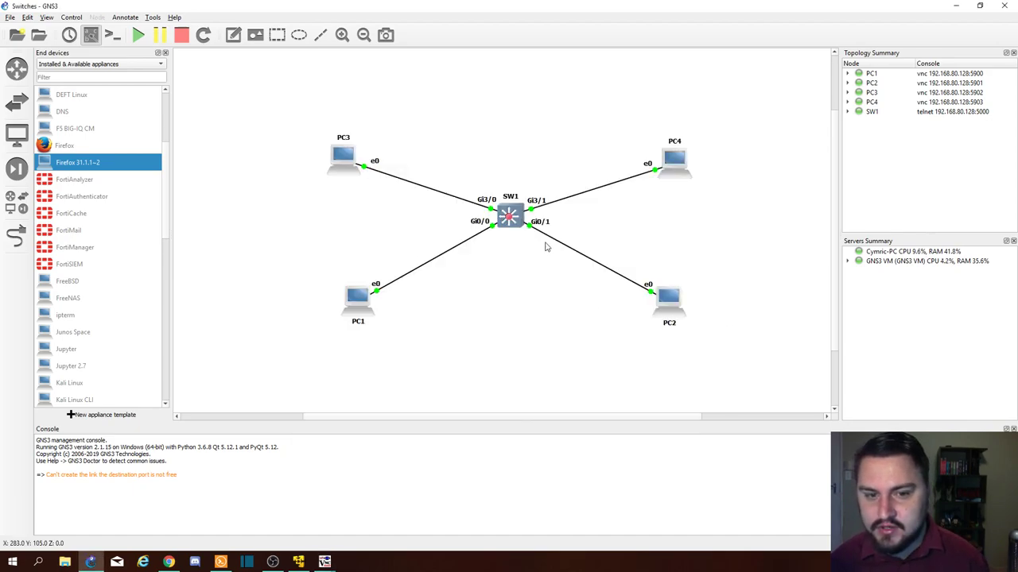
Step: In SW1's console, enter config mode and select interface range Gi3/0-1
double_click(510, 216)
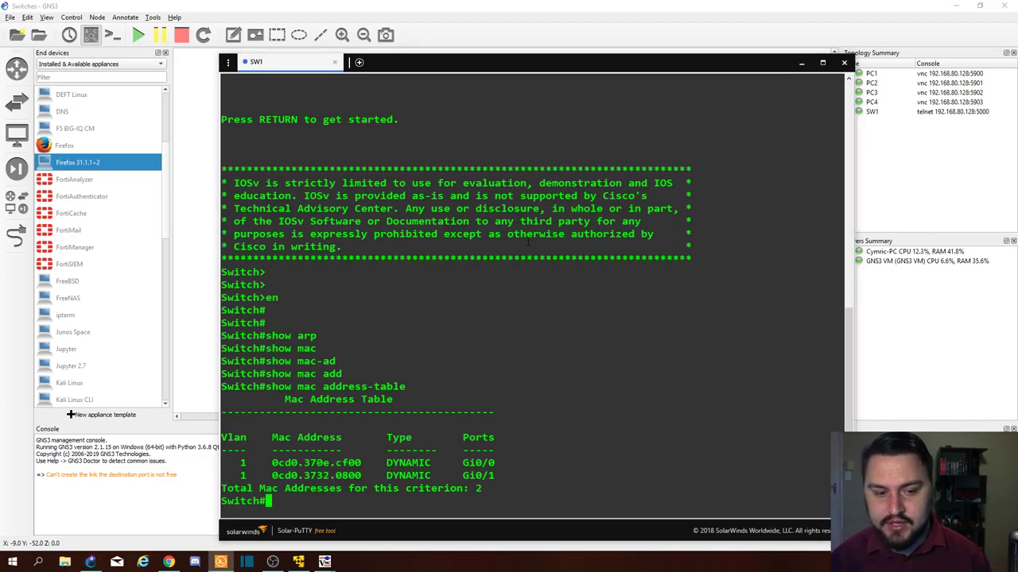
key(Return)
key(Return)
text(config )
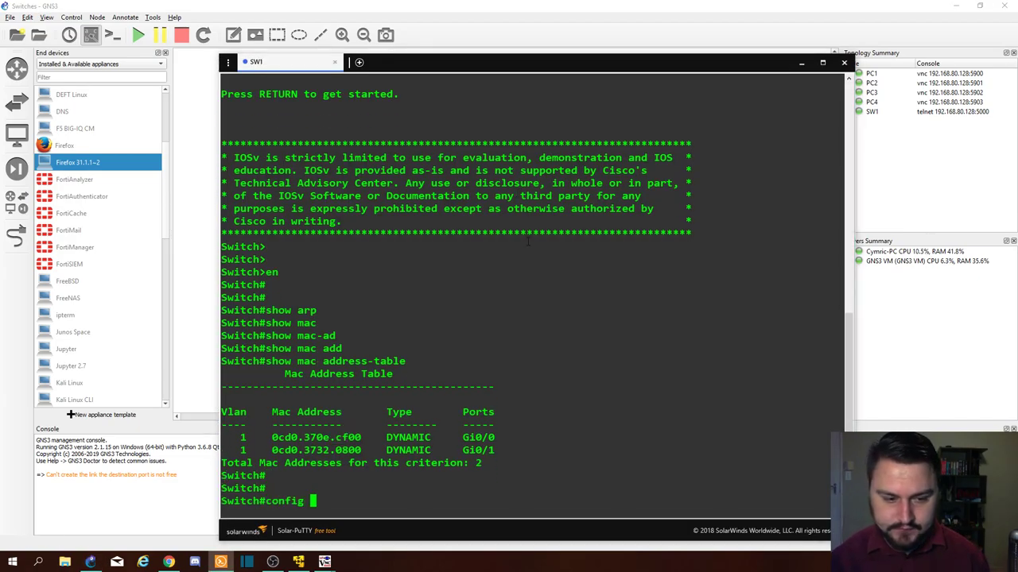
text(t)
key(Return)
text(int)
key(Tab)
text(r)
key(Tab)
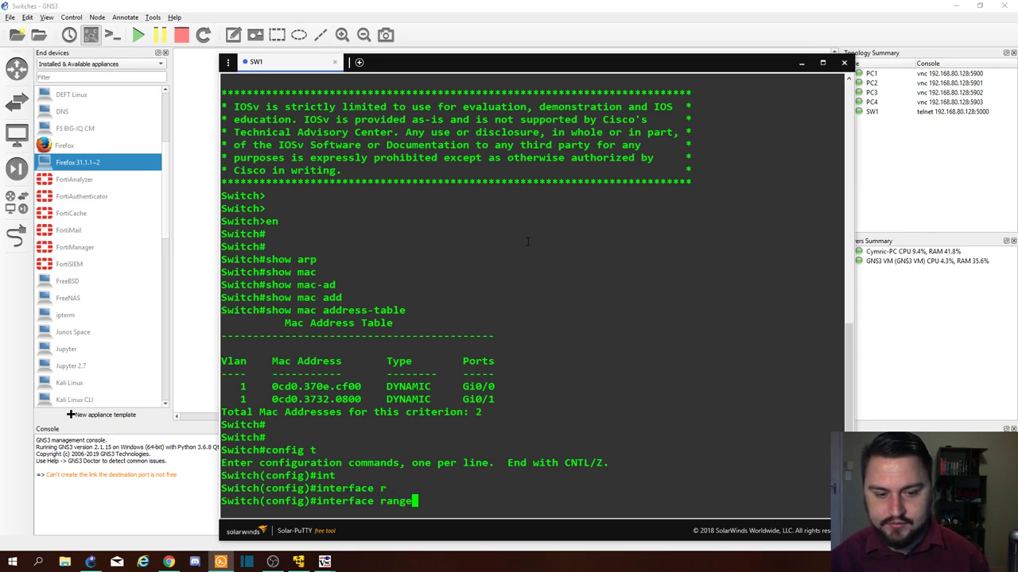
text(Gi3)
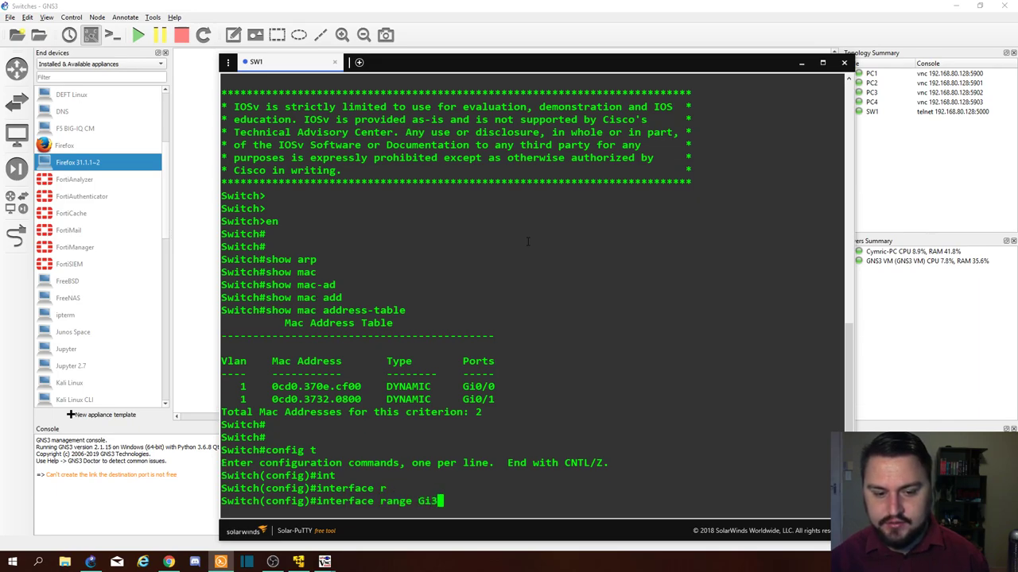
text(/0-1)
key(Return)
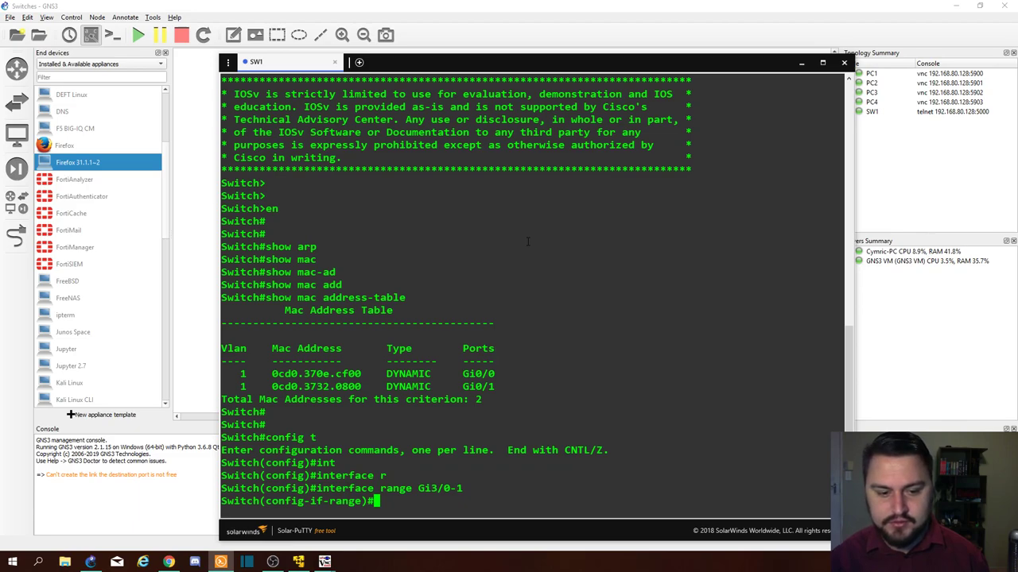
Step: Make Gi3/0-1 access ports assigned to VLAN 2
text(swi)
key(Tab)
text(mo)
key(Tab)
text(acc)
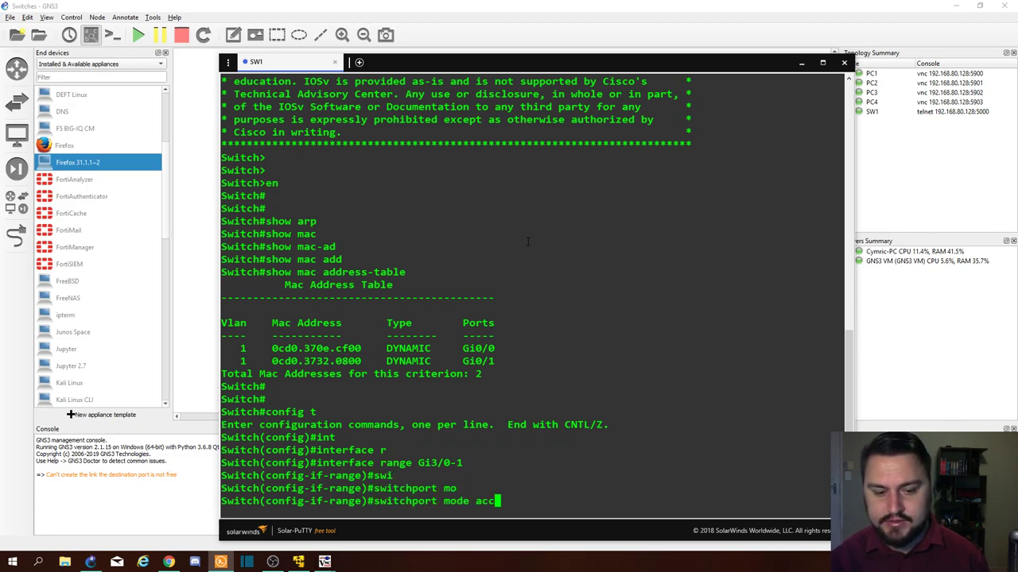
key(Tab)
key(Return)
text(swi)
key(Tab)
text(acc)
key(Tab)
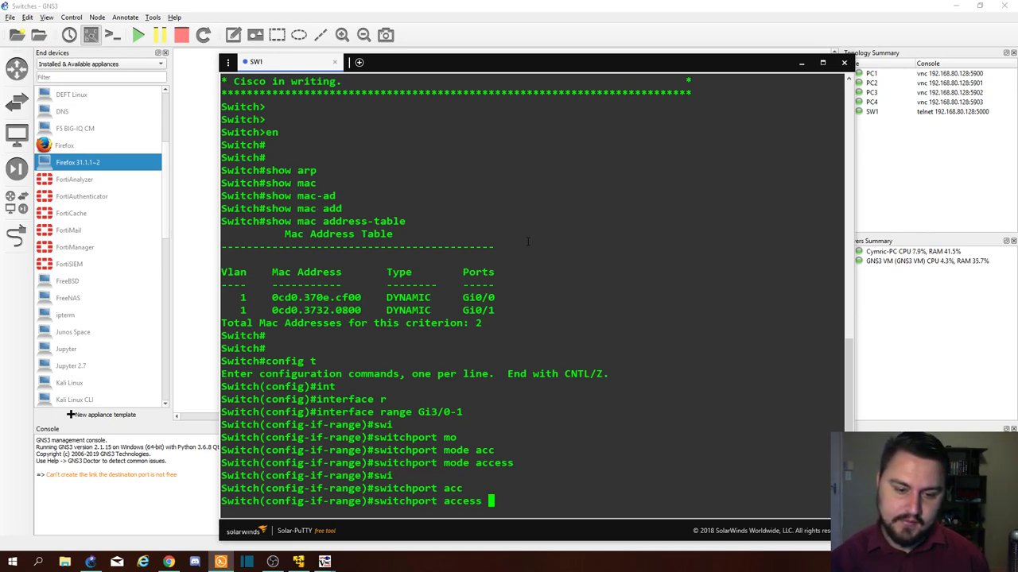
text(V)
key(Tab)
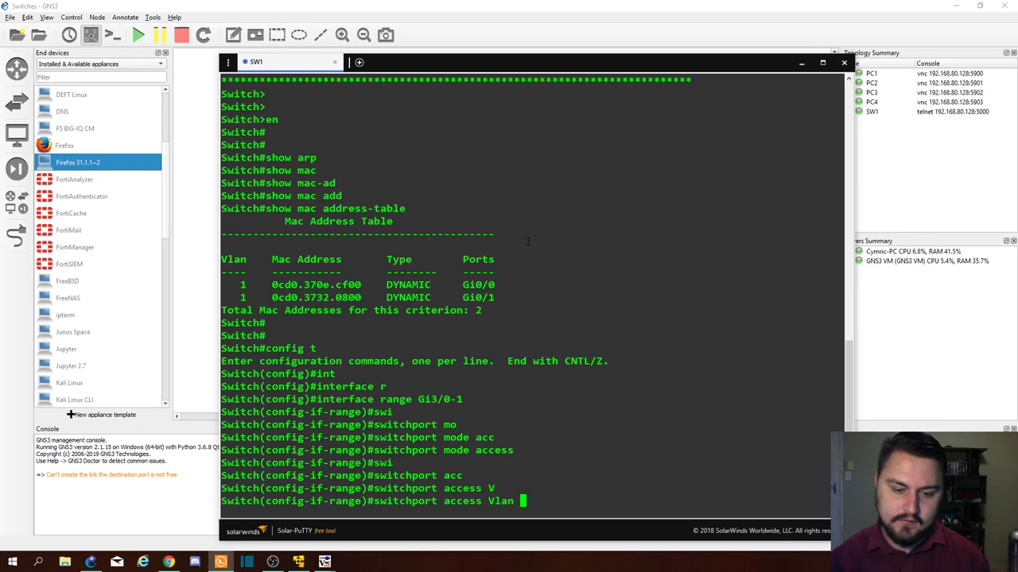
text(2)
key(Return)
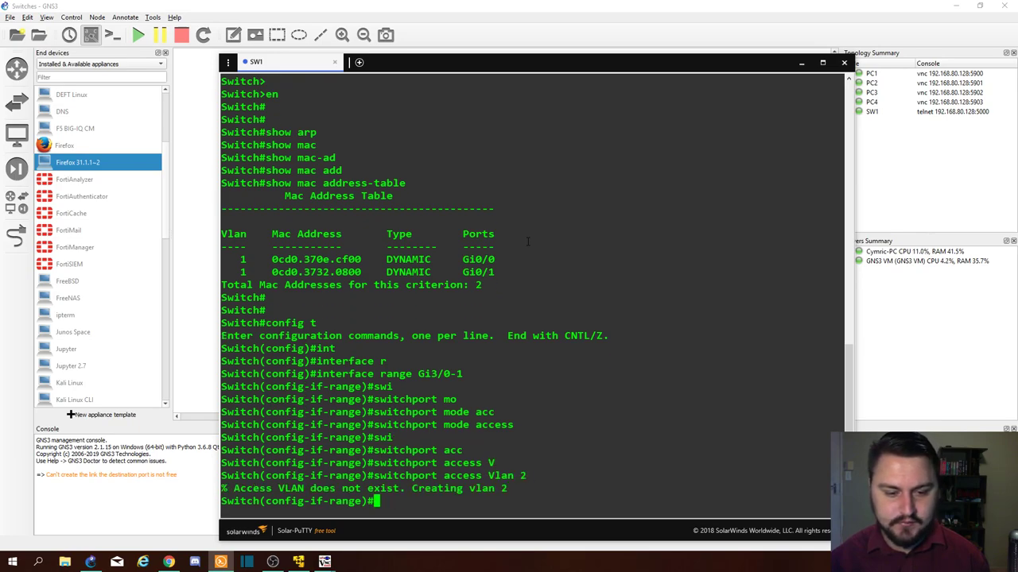
Step: Exit configuration mode with Ctrl+Z and save the configuration with wr
key(Return)
key(Return)
key(ctrl+z)
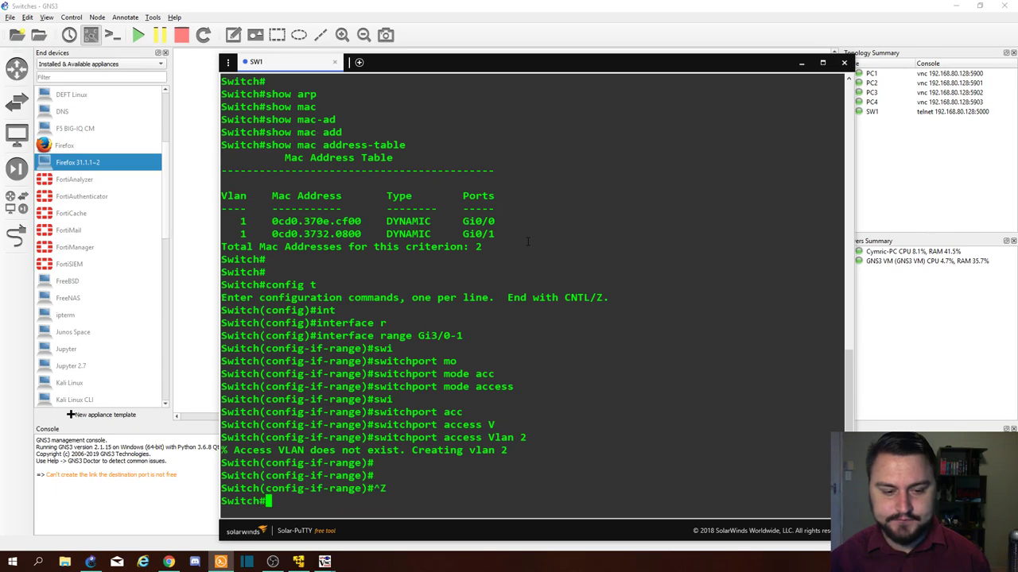
text(wr)
key(Return)
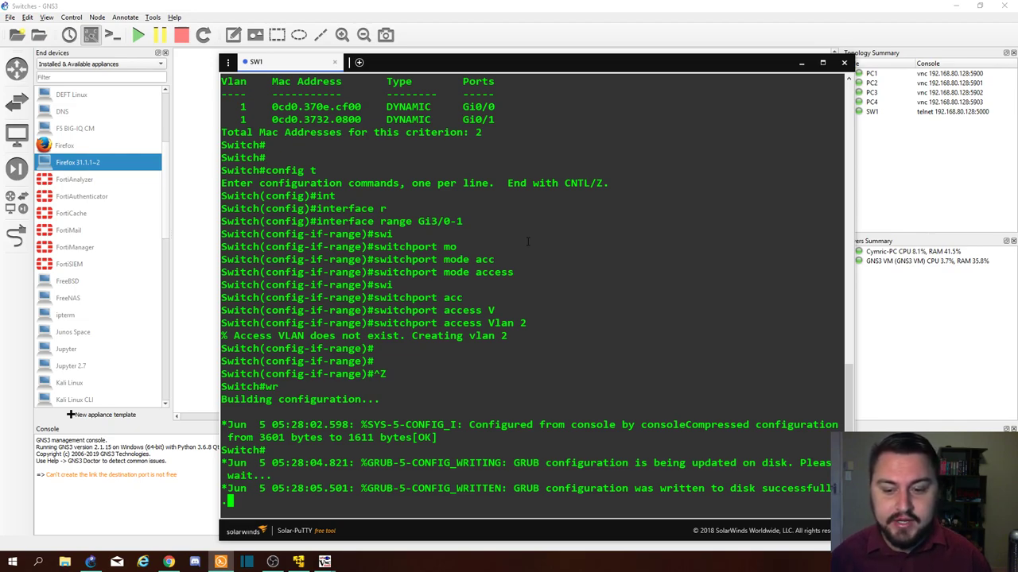
Step: Run show mac address-table on SW1, which now lists no entries, then return to the topology
key(Return)
key(Return)
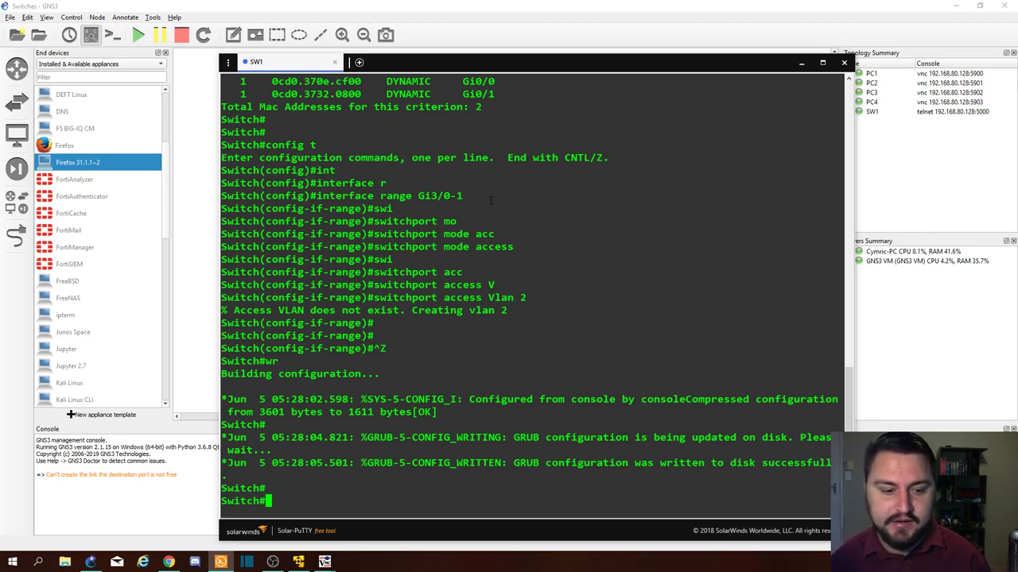
key(Return)
key(Return)
text(show mac ad)
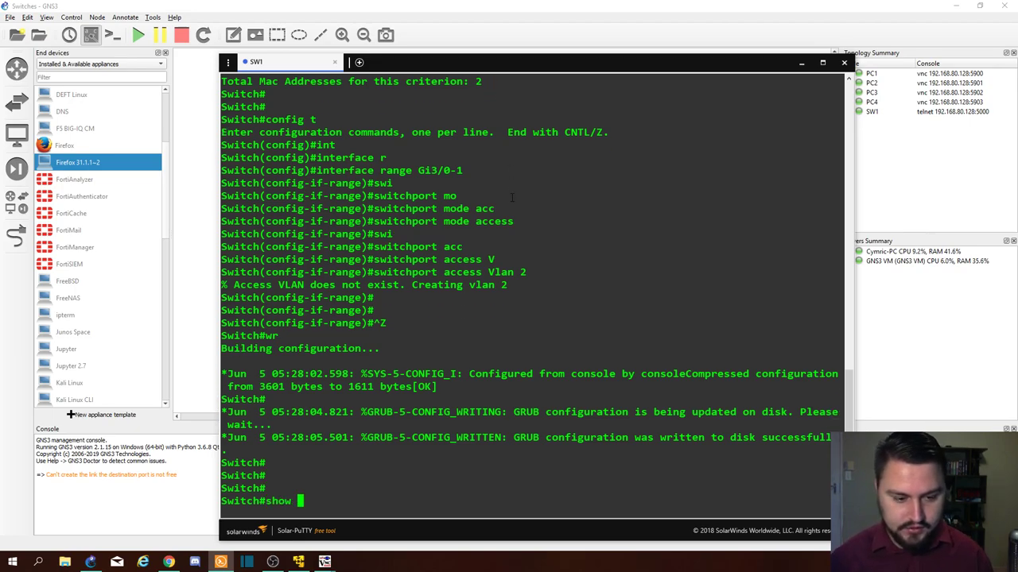
key(BackSpace)
key(BackSpace)
key(BackSpace)
text(add)
key(Tab)
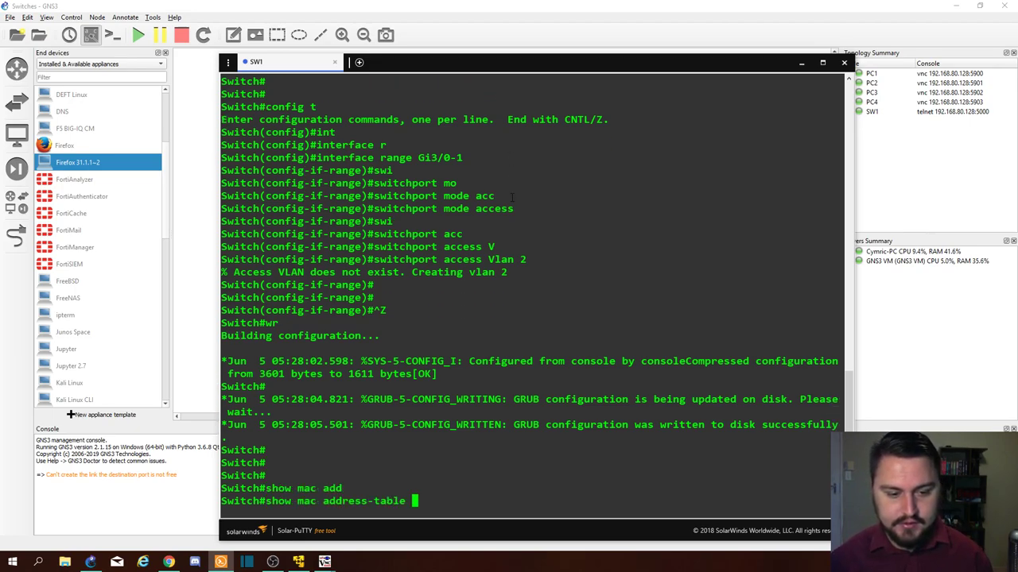
key(Return)
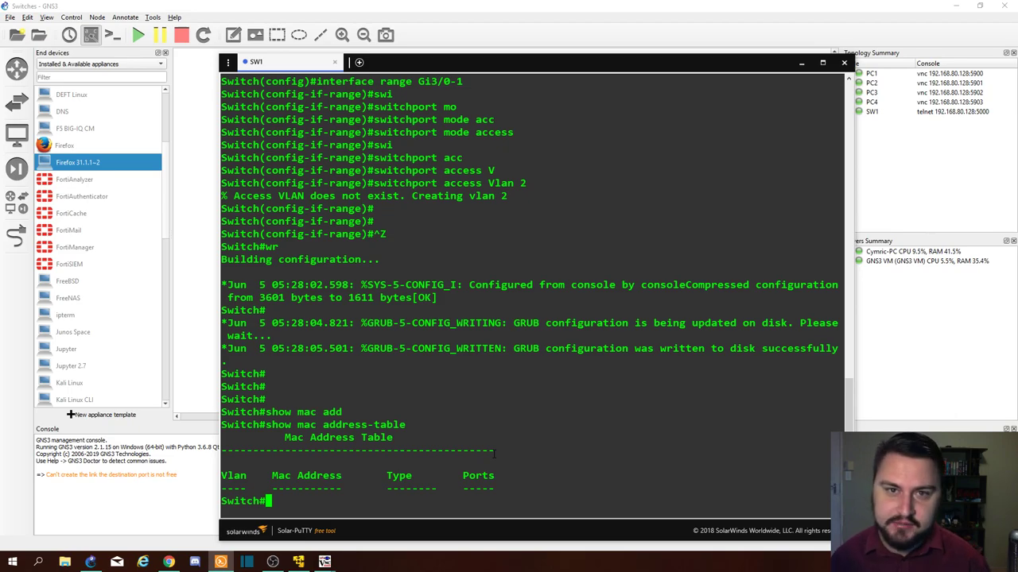
click(524, 28)
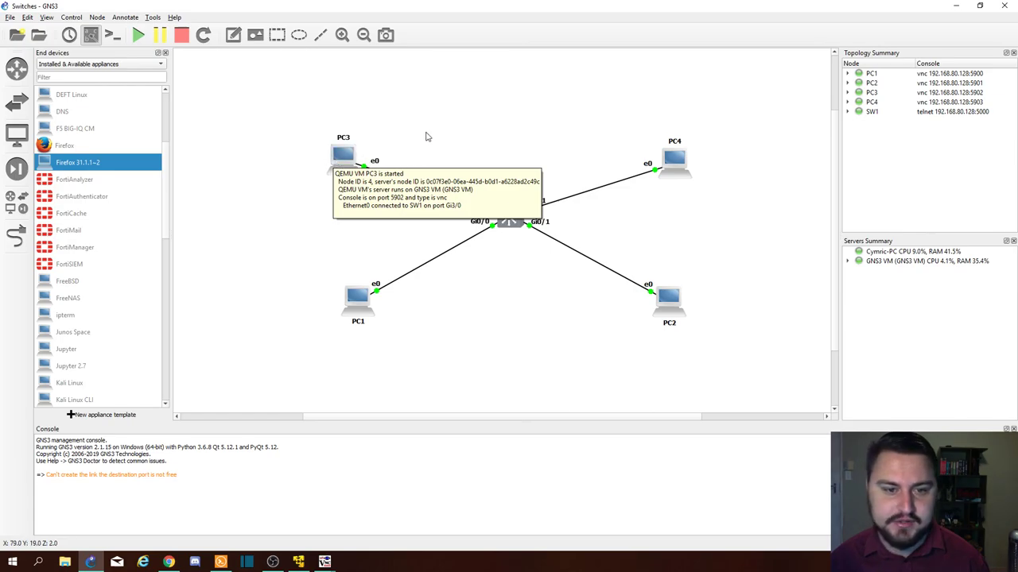
Step: Open a terminal on PC3 and ping 172.16.0.2, receiving replies
drag(356, 155, 379, 153)
double_click(370, 152)
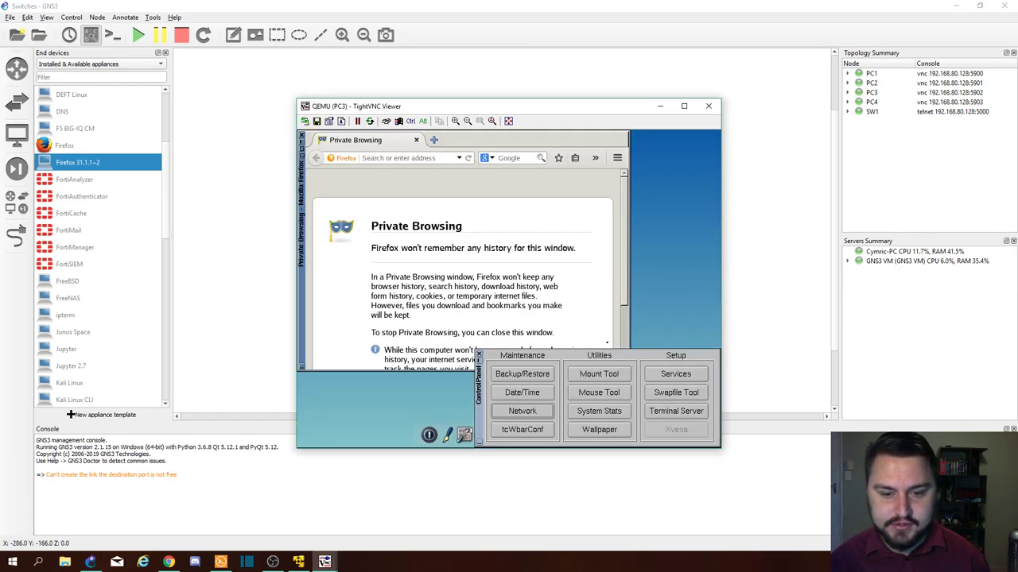
click(479, 356)
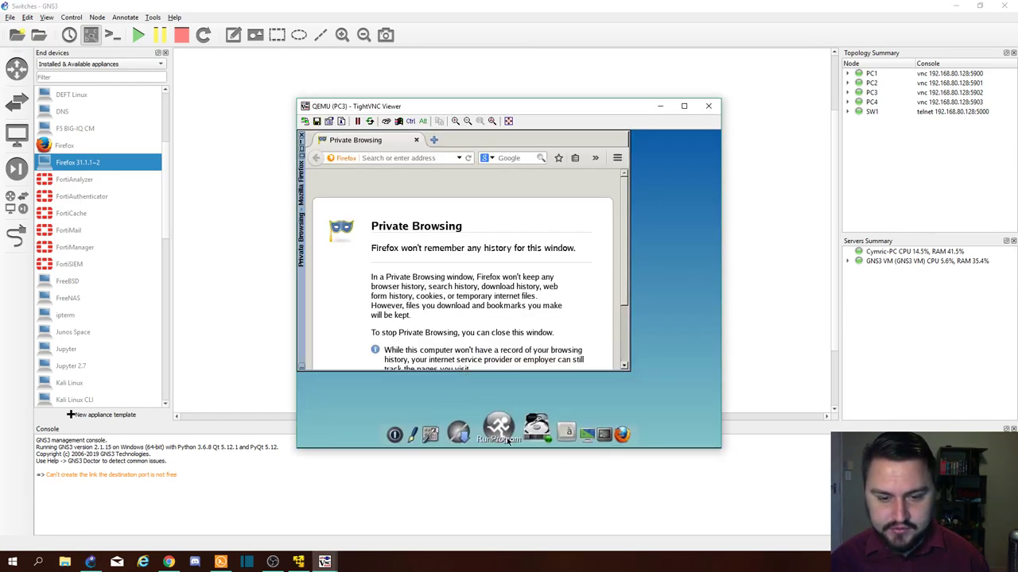
click(574, 431)
key(Return)
key(Return)
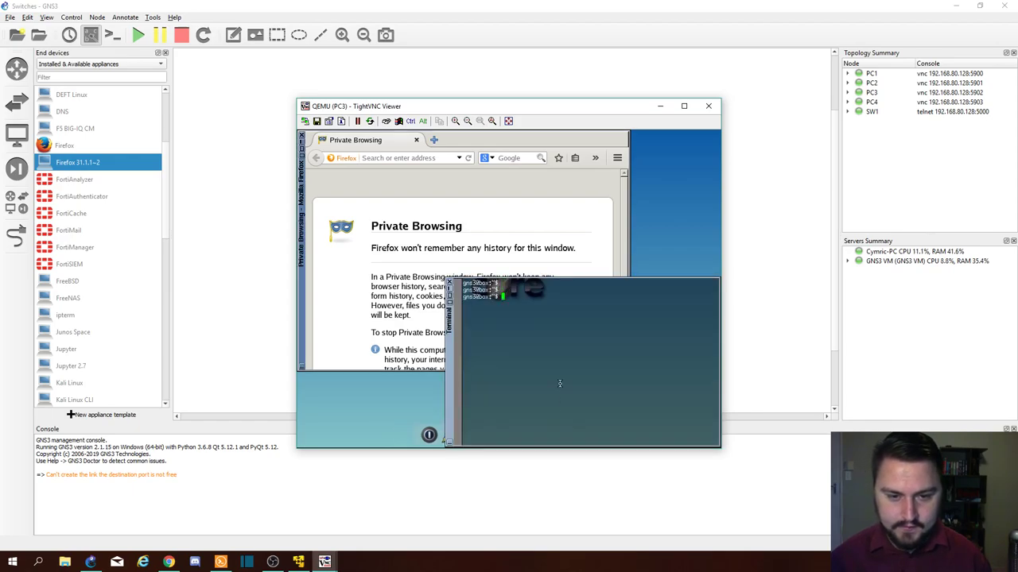
text(ping )
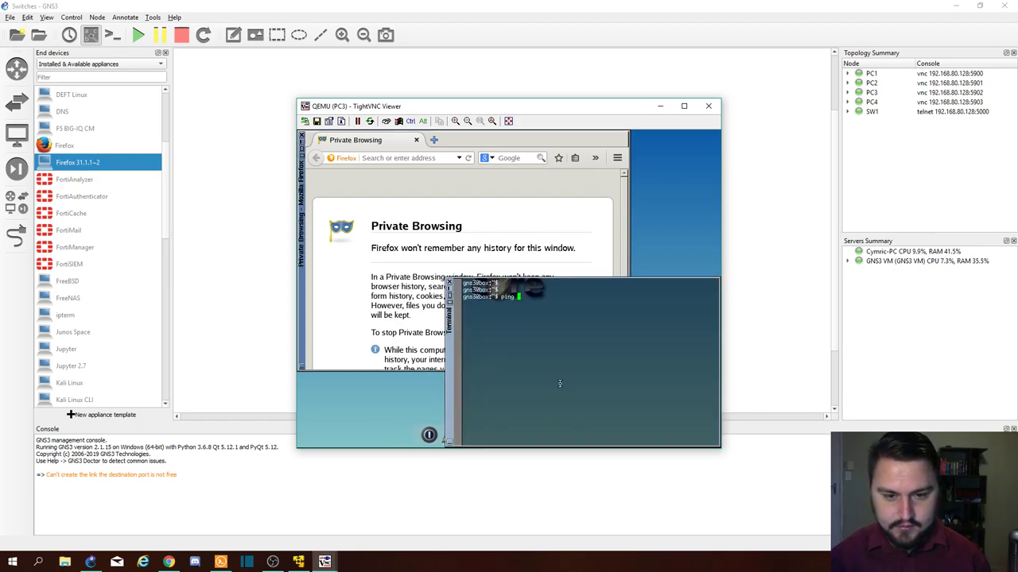
text(172.1)
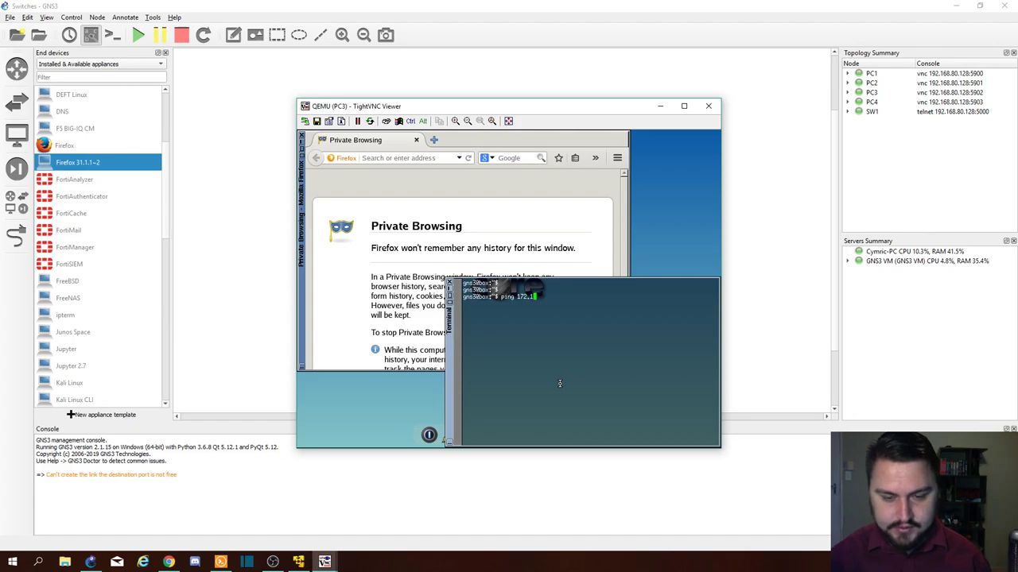
text(6.0.2)
key(Return)
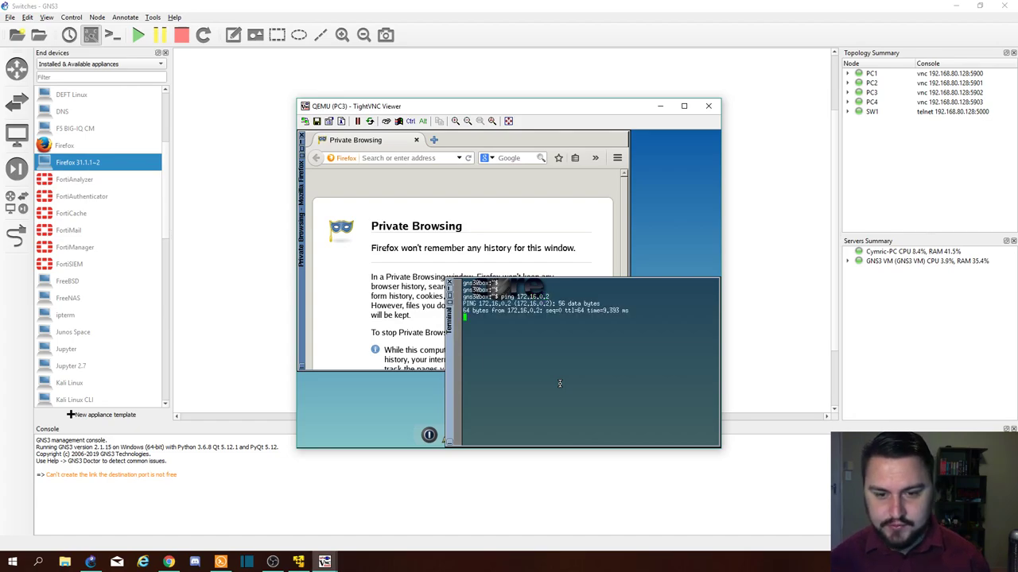
click(754, 267)
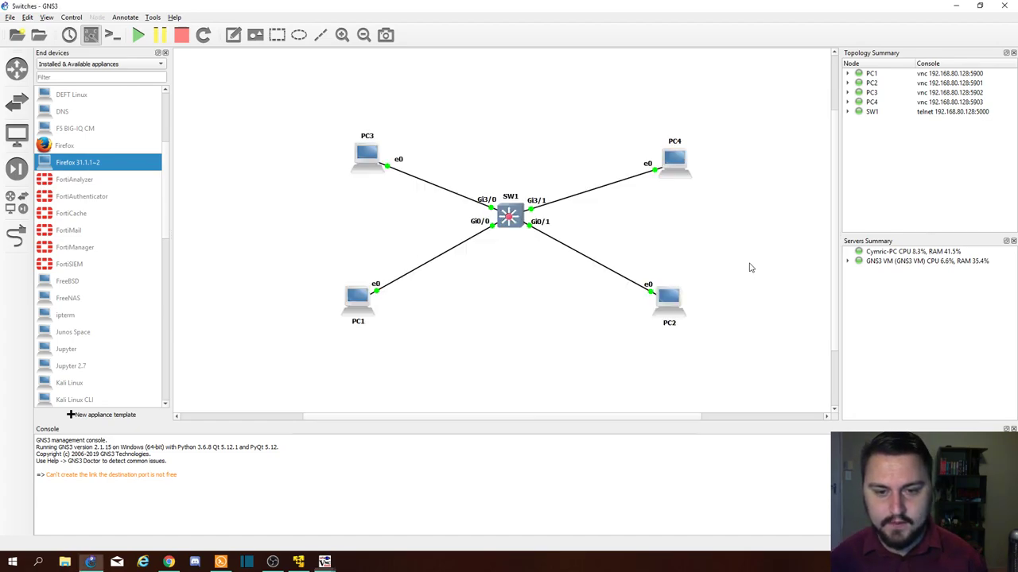
Step: Rerun show mac address-table on SW1 and highlight the VLAN 2 entries on Gi3/0 and Gi3/1
double_click(501, 215)
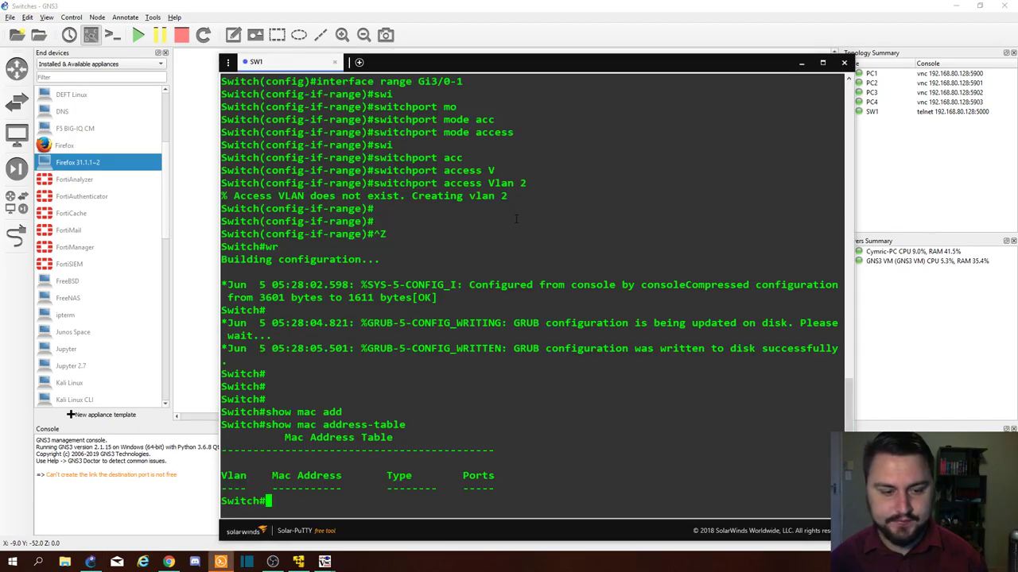
key(Up)
key(Return)
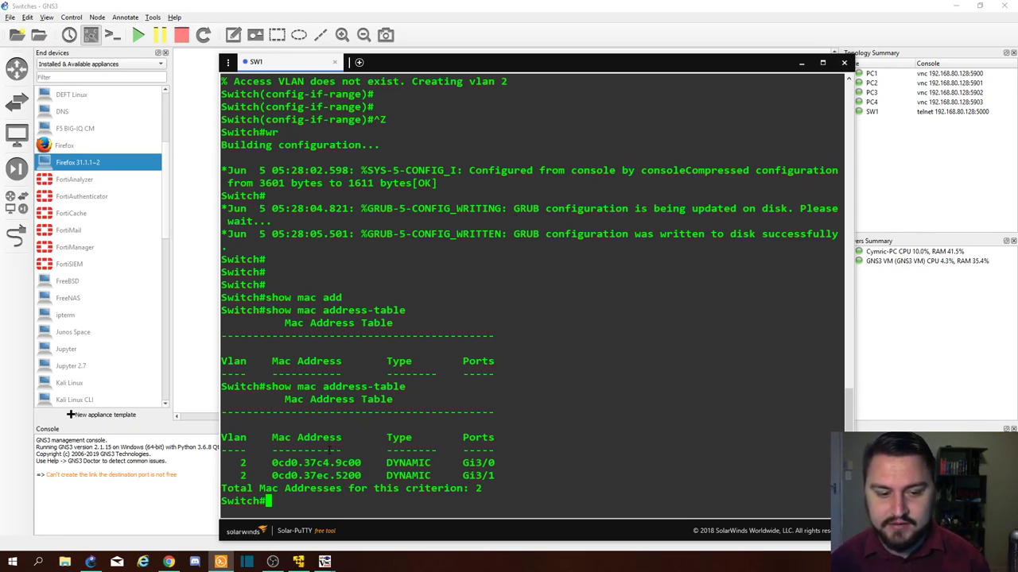
double_click(301, 463)
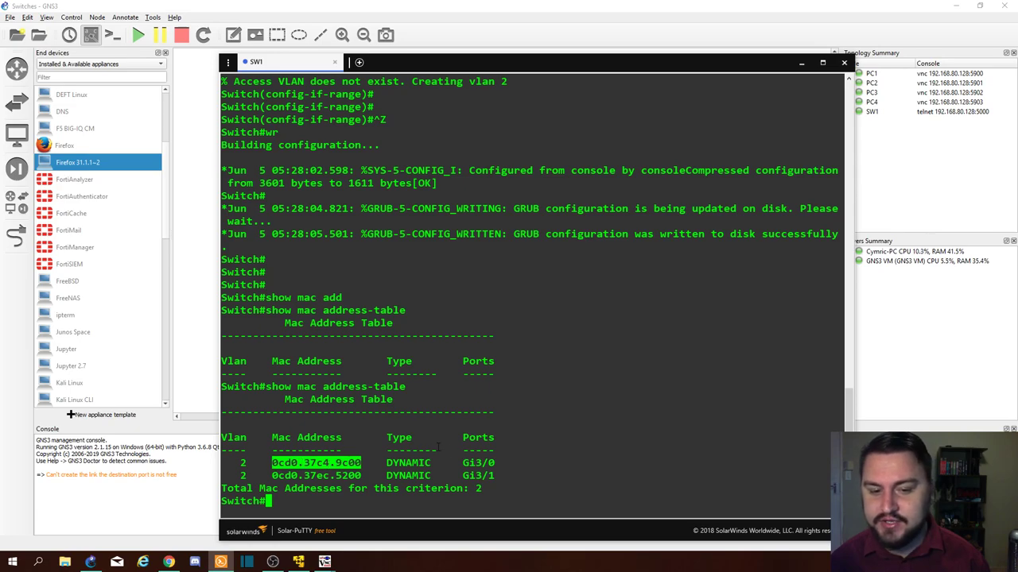
double_click(478, 463)
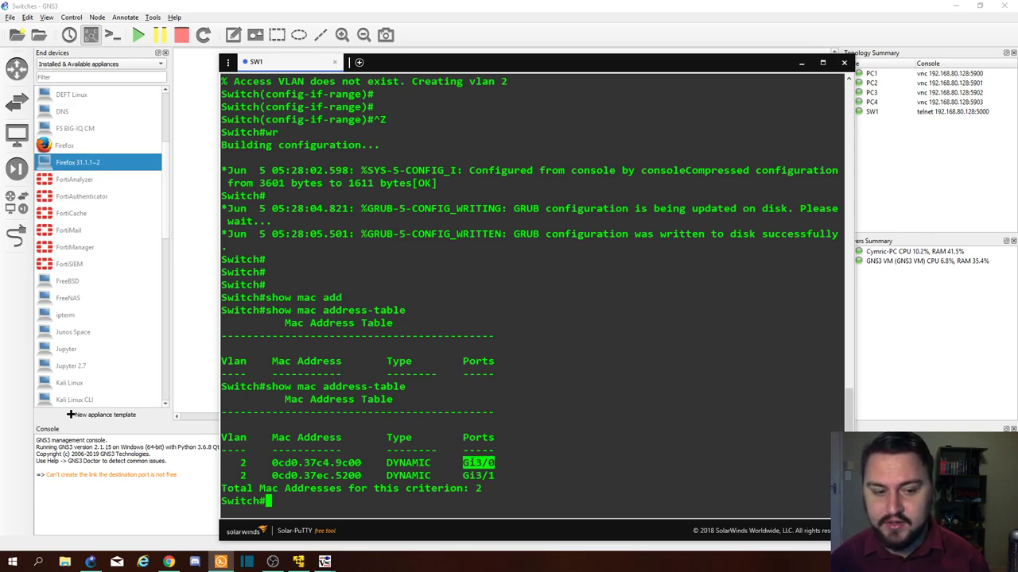
double_click(318, 475)
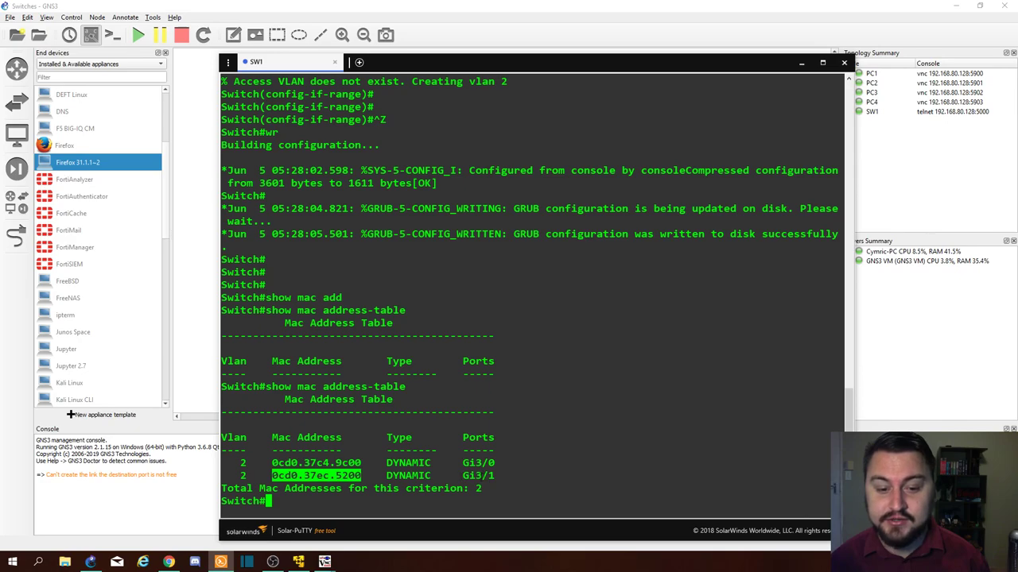
double_click(478, 475)
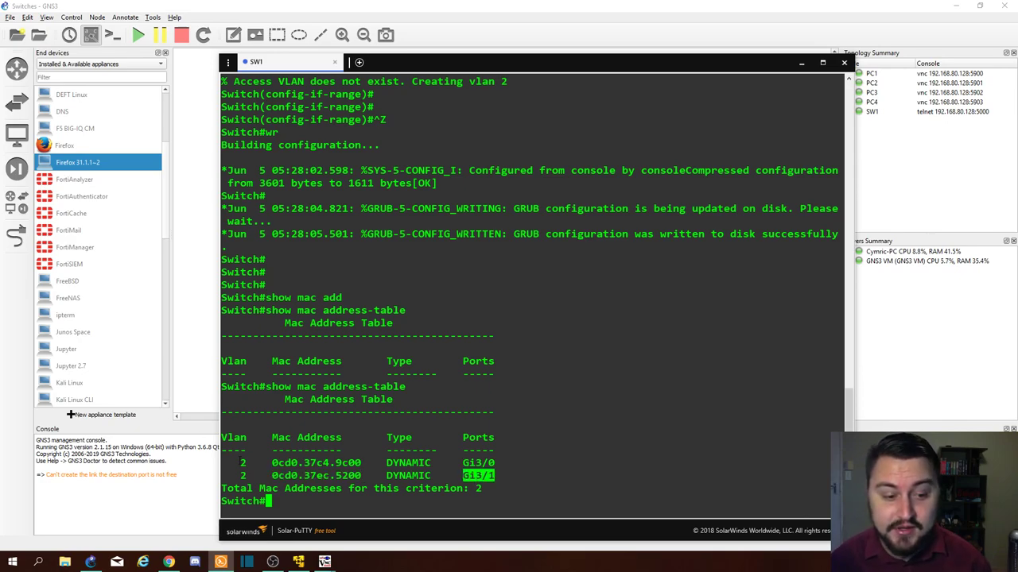
double_click(242, 463)
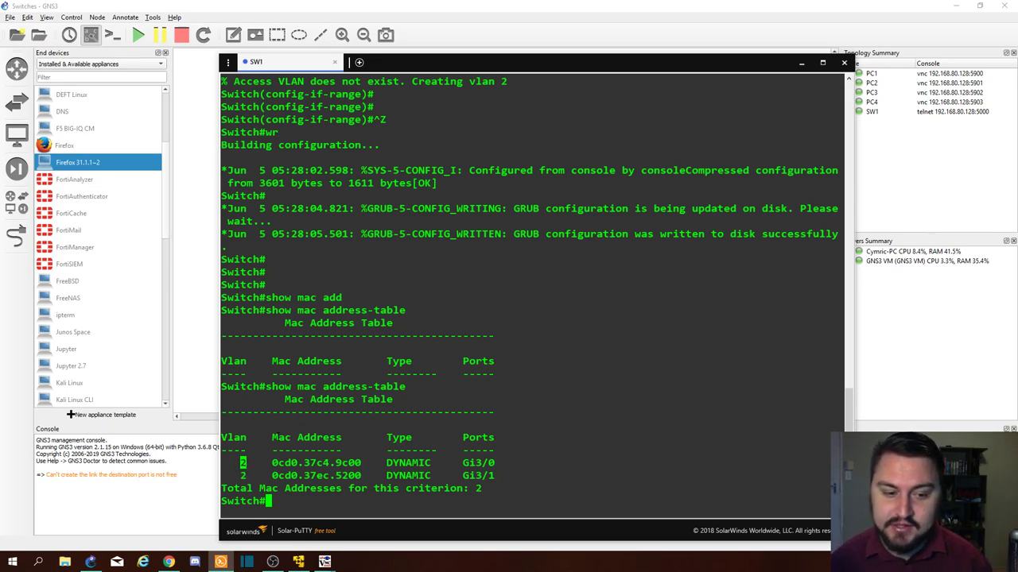
click(458, 449)
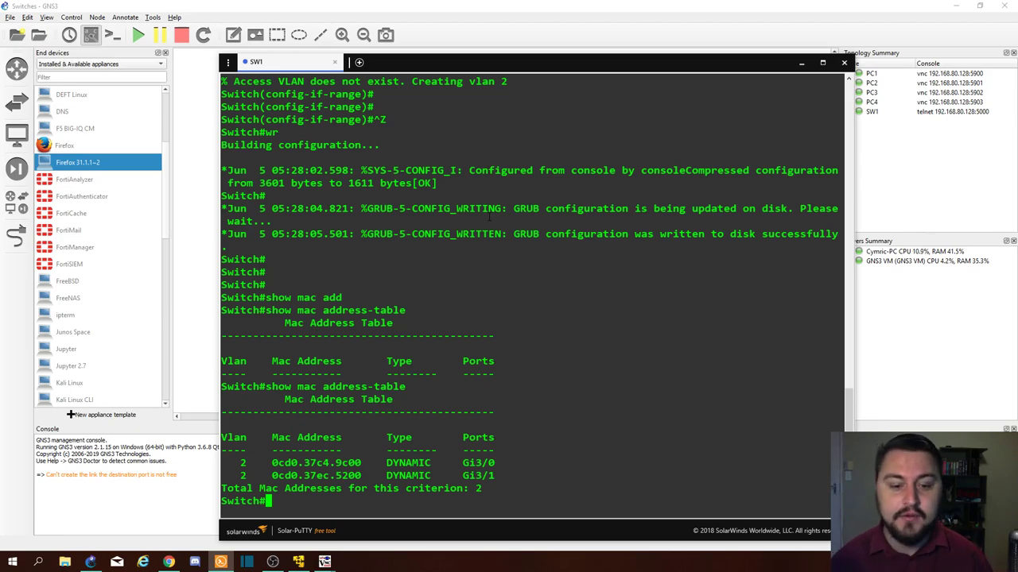
click(481, 6)
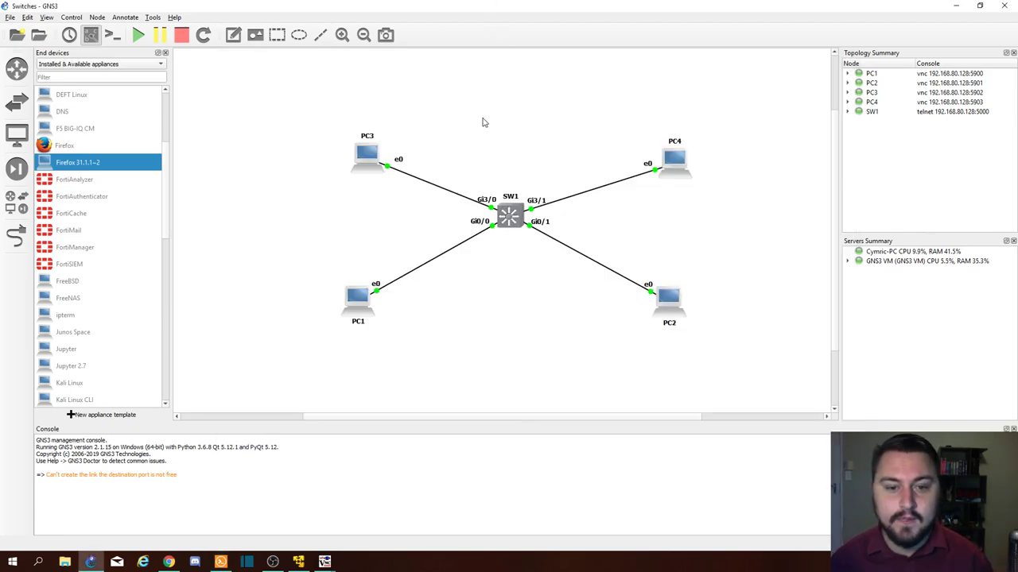